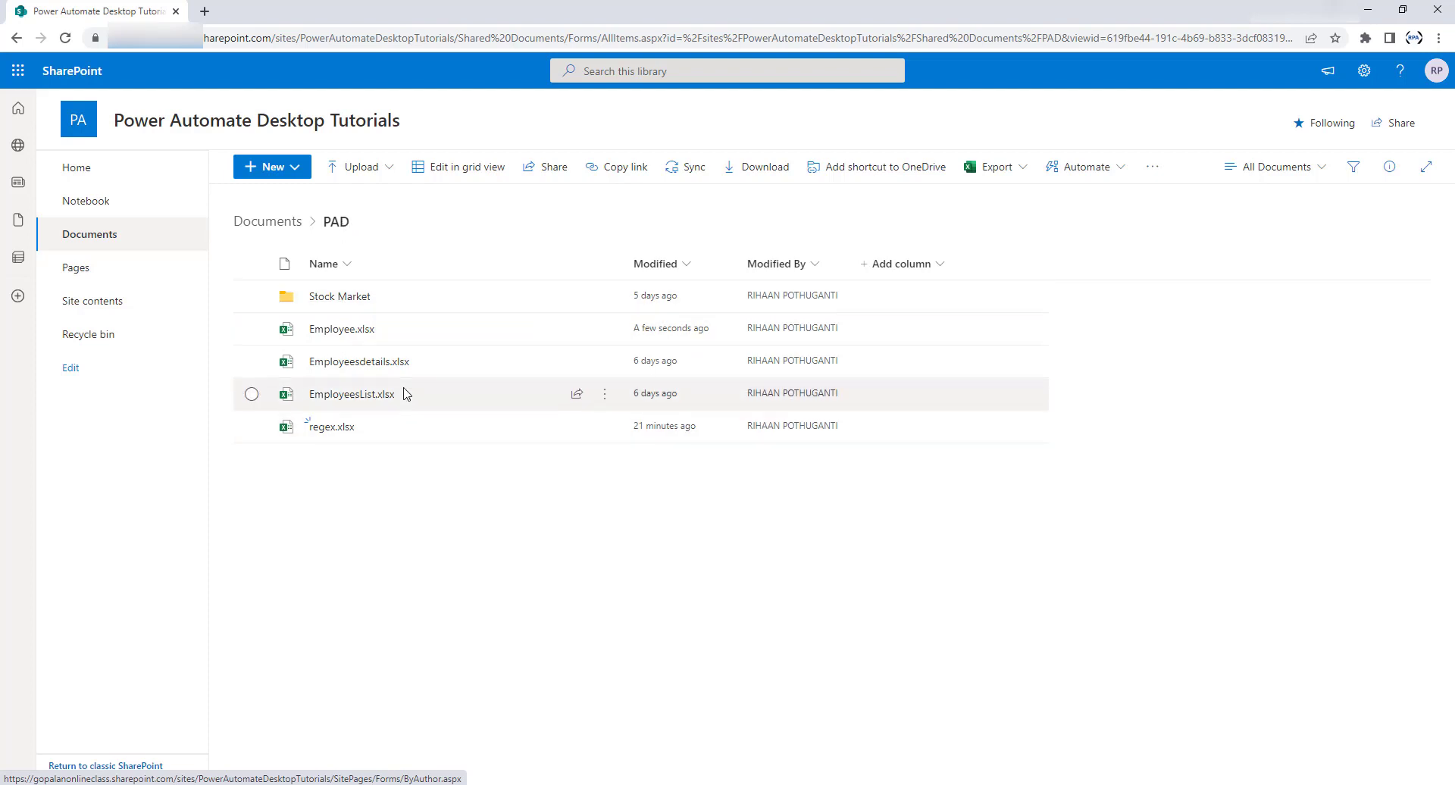
# Step: Switch from the SharePoint PAD folder to the Share Point (preview) flow in Power Automate
pyautogui.moveTo(406, 393)
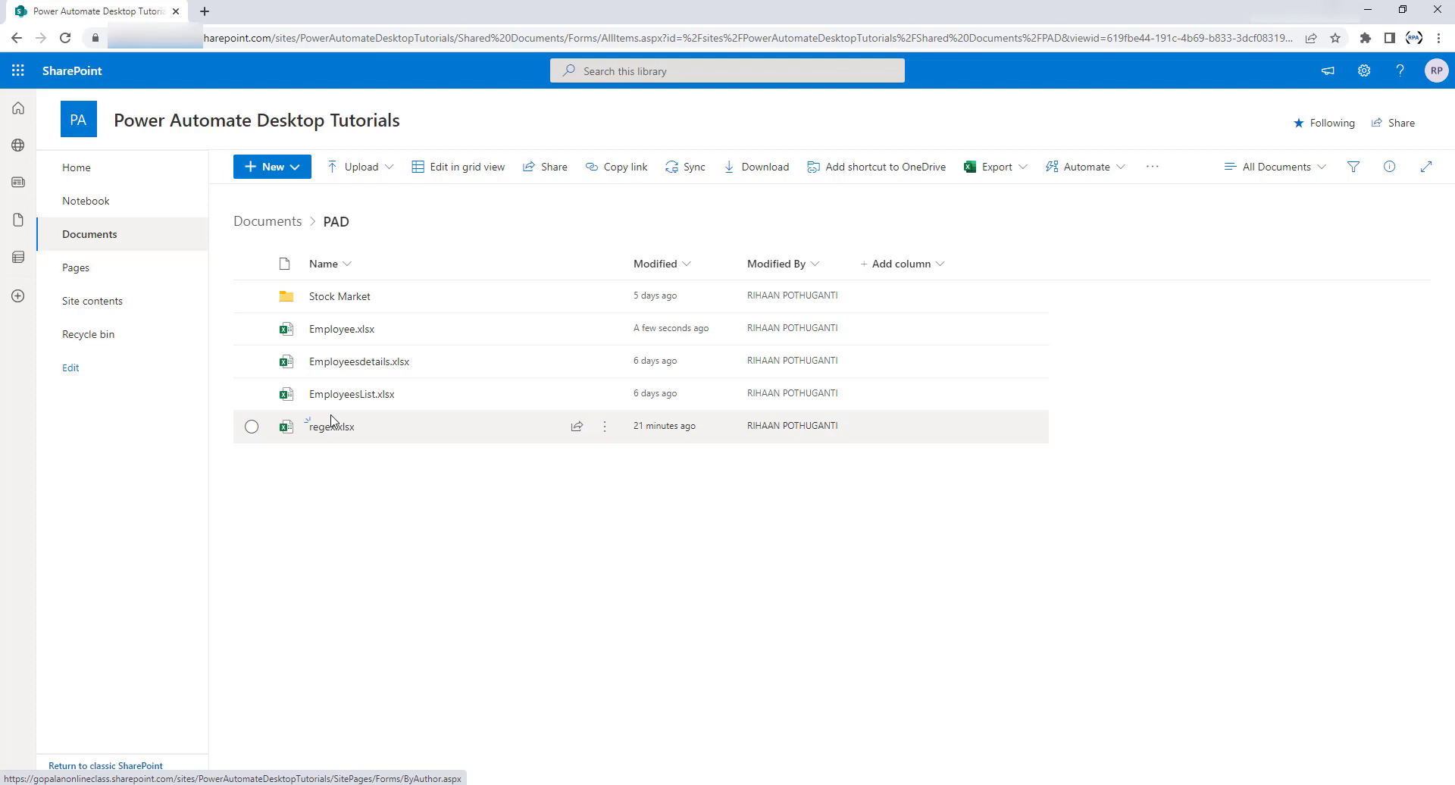
pyautogui.hotkey('alt', 'Tab')
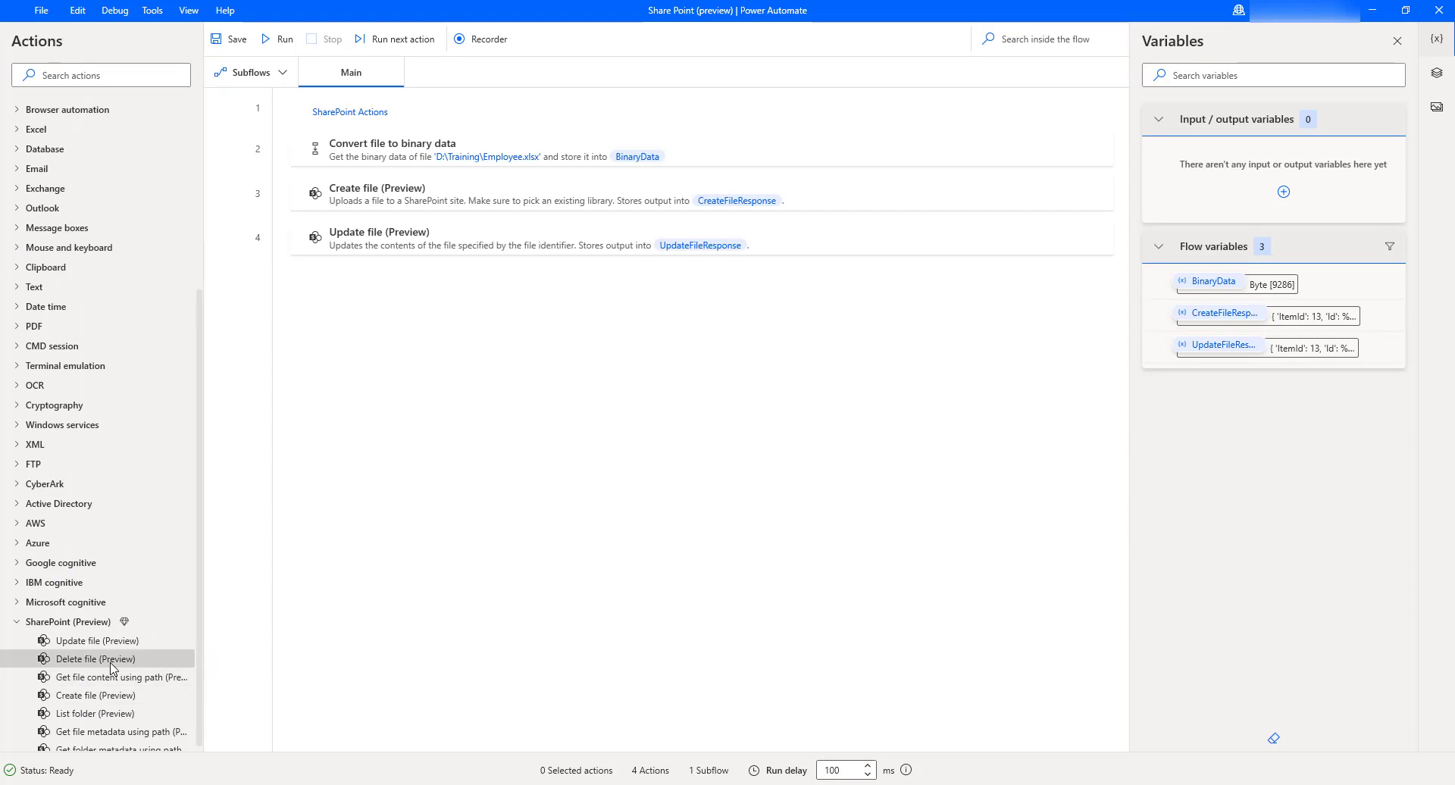
pyautogui.moveTo(111, 667); pyautogui.dragTo(481, 447)
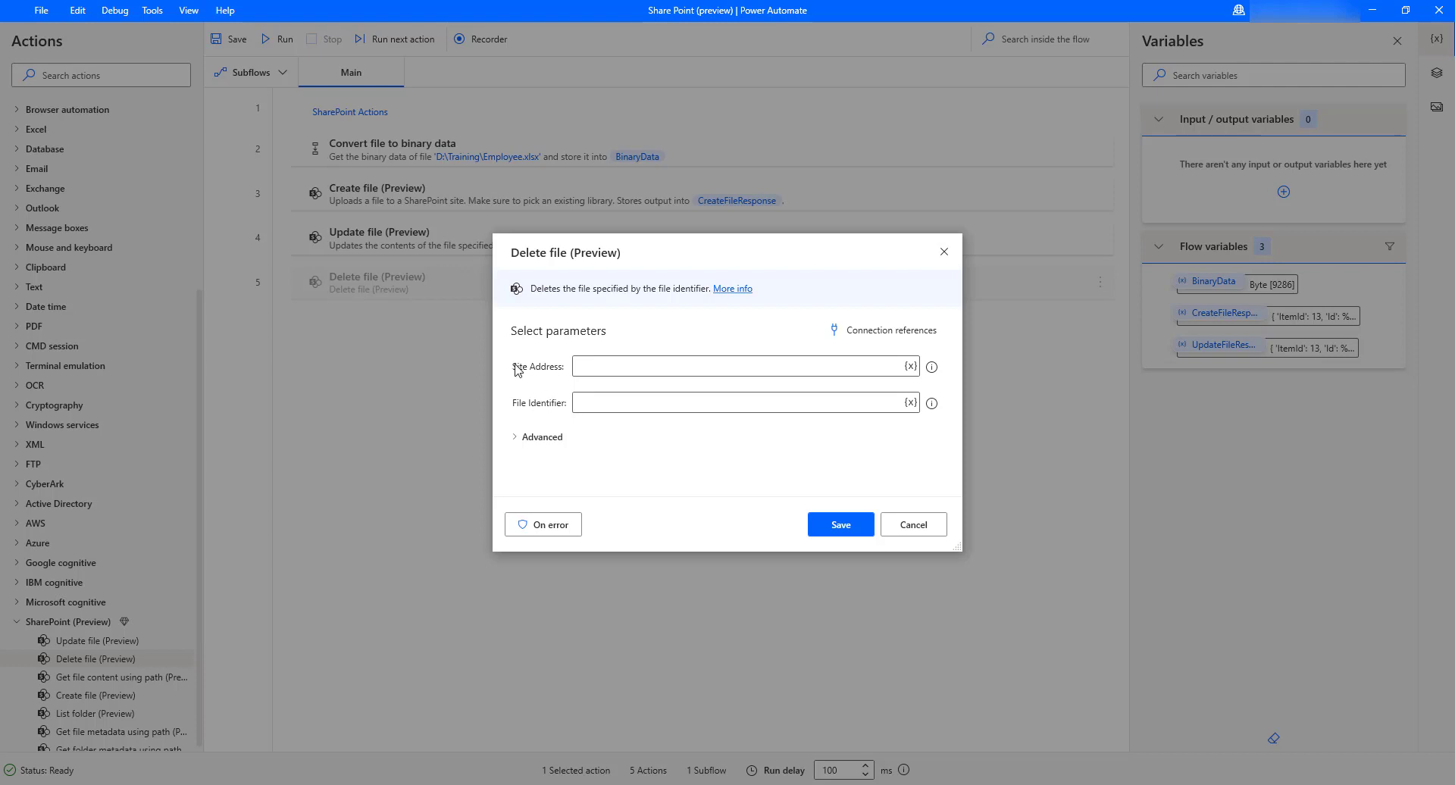
pyautogui.click(589, 367)
pyautogui.click(940, 530)
# Step: Add a Set variable action directly below the SharePoint Actions comment and name its variable SiteAddress
pyautogui.click(78, 74)
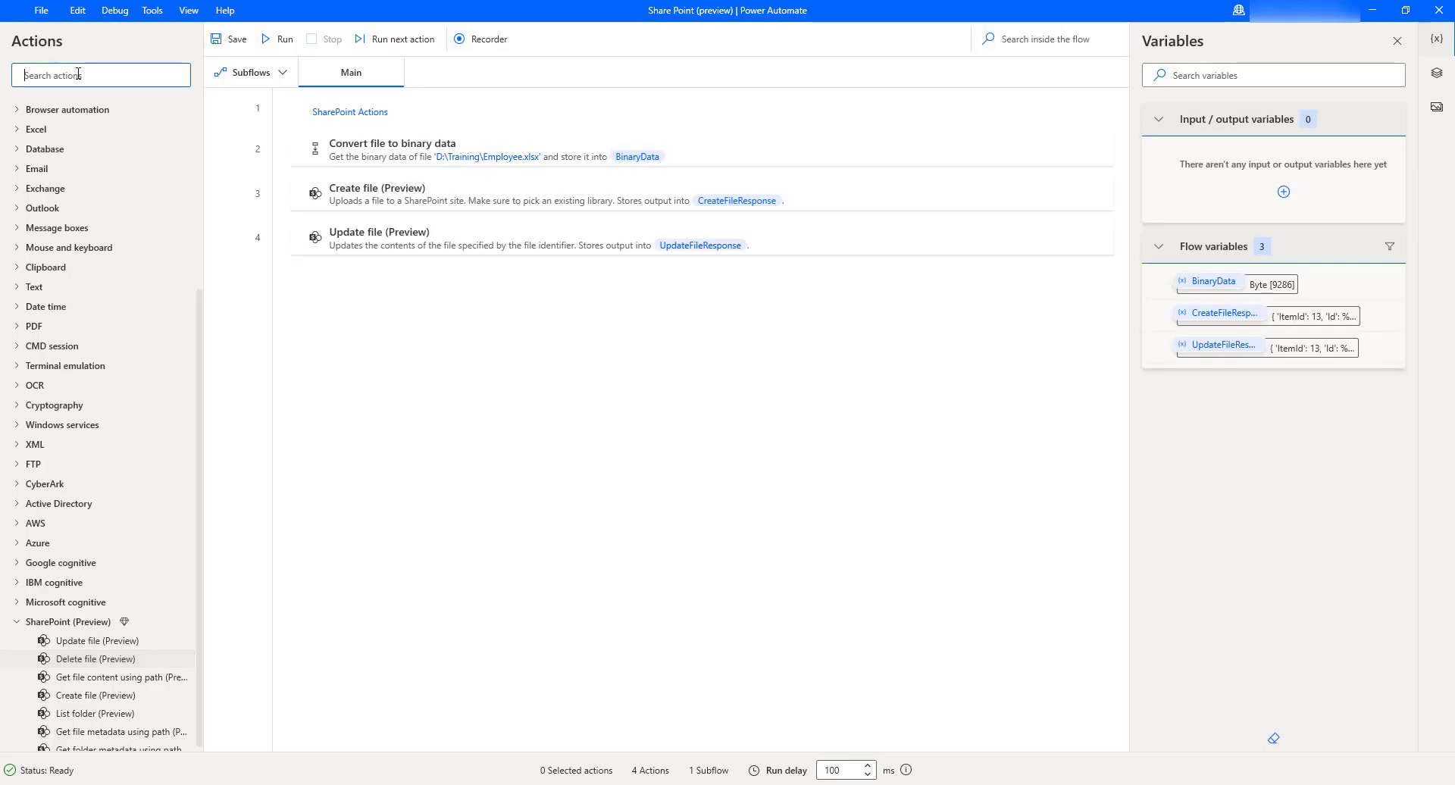
pyautogui.write('set variable')
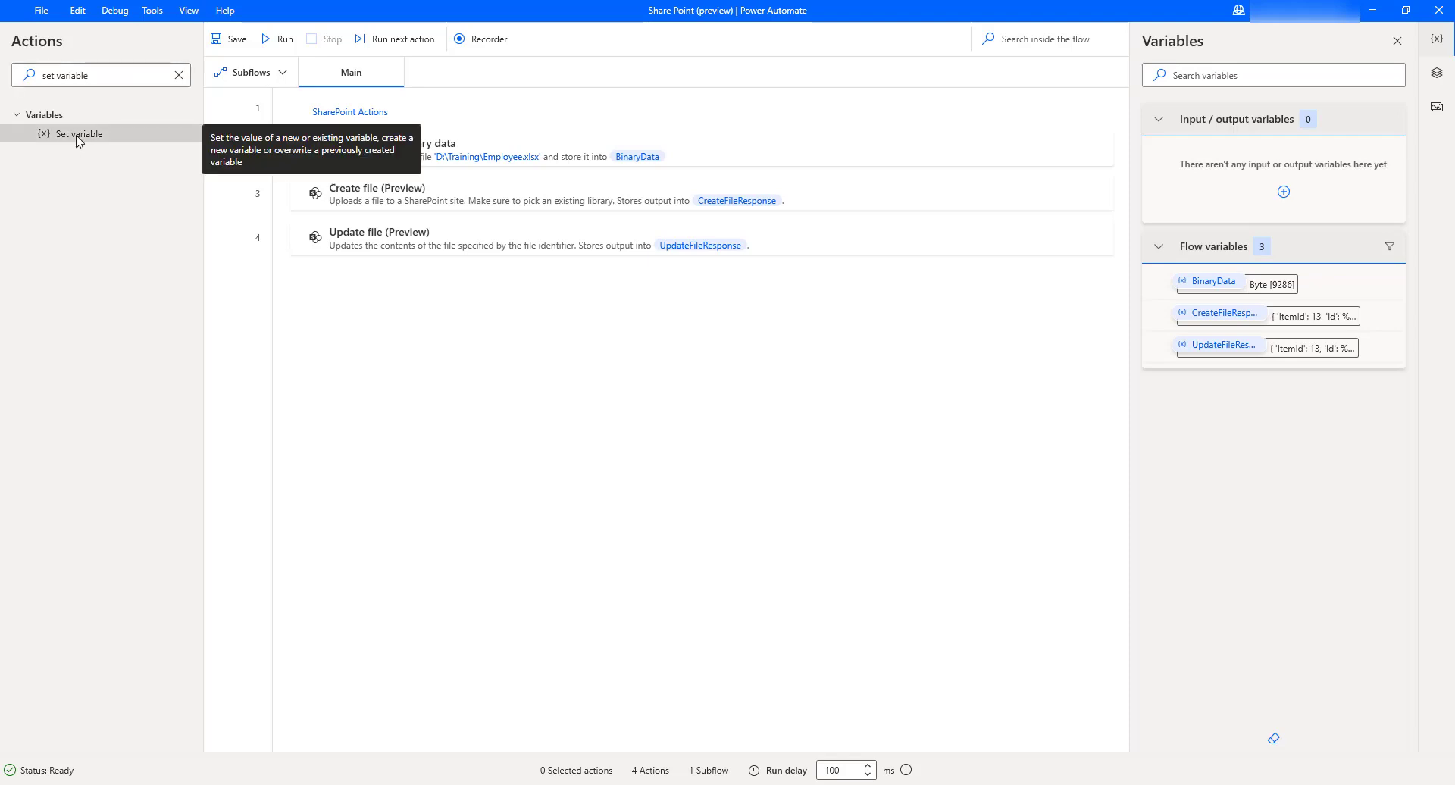
pyautogui.moveTo(78, 140); pyautogui.dragTo(376, 126)
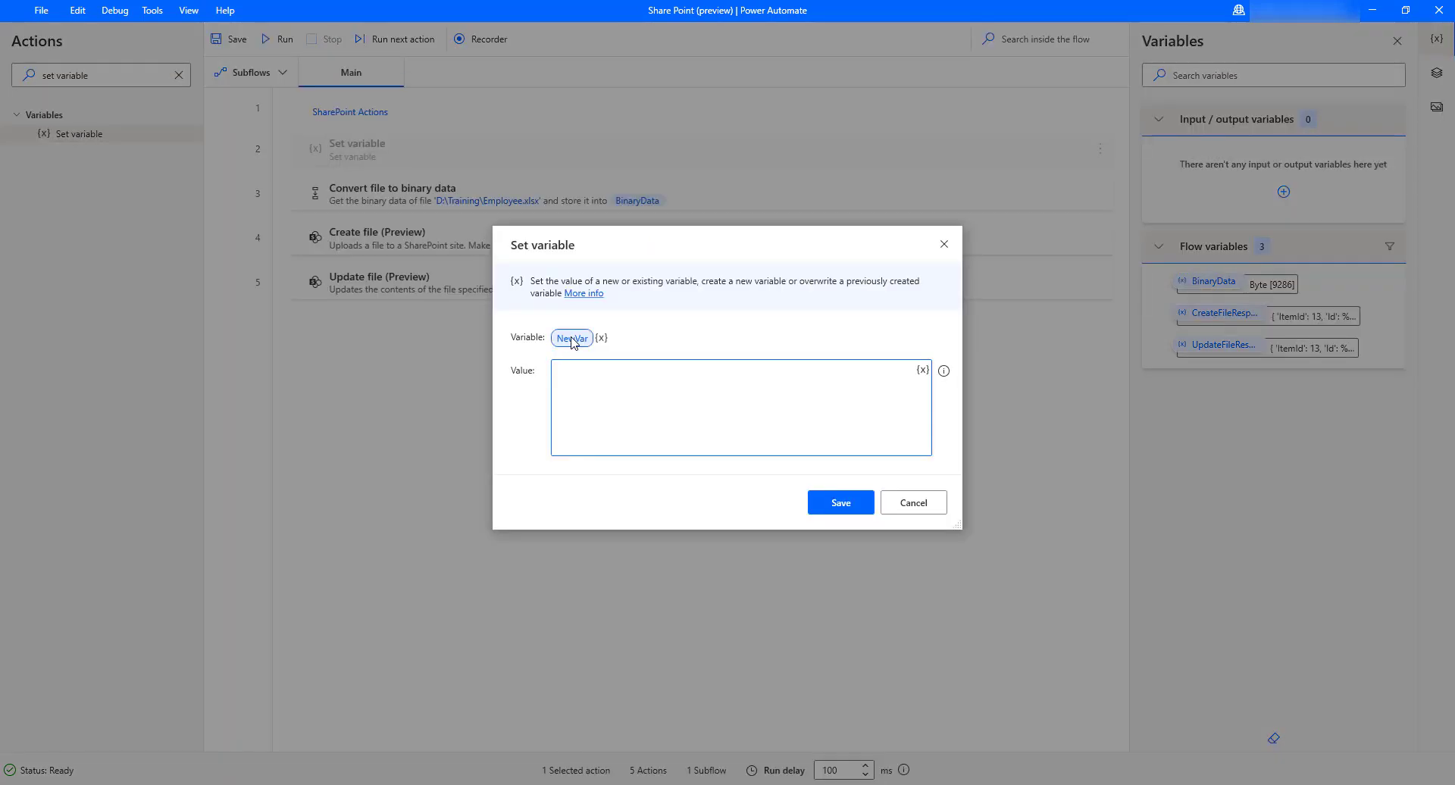
pyautogui.click(572, 340)
pyautogui.write('SiteAddress')
pyautogui.click(581, 398)
pyautogui.click(580, 384)
# Step: Copy the site URL through PowerAutomateDesktopTutorials from the SharePoint page in the browser and save it as the SiteAddress value in Power Automate
pyautogui.click(114, 739)
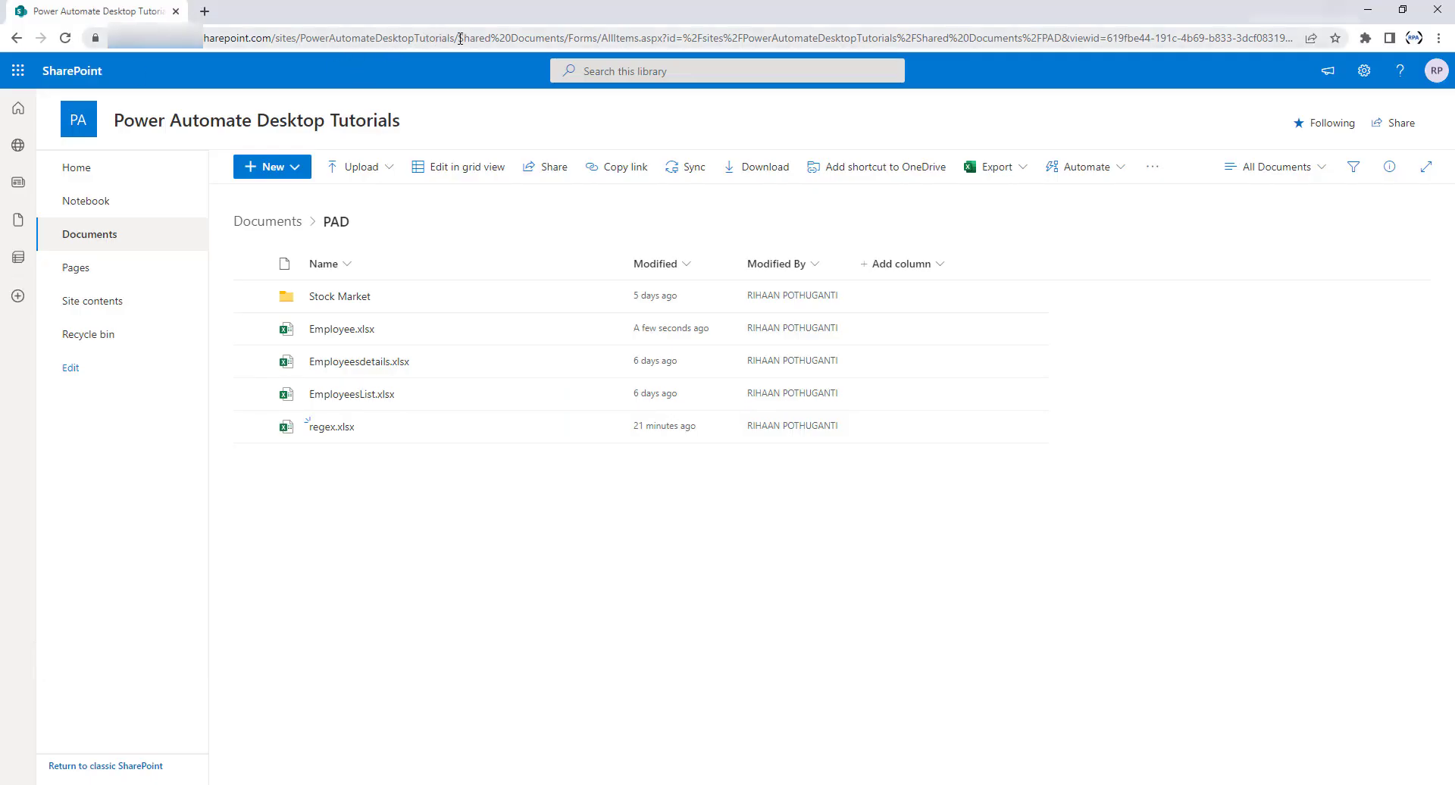
pyautogui.moveTo(456, 38); pyautogui.dragTo(57, 47)
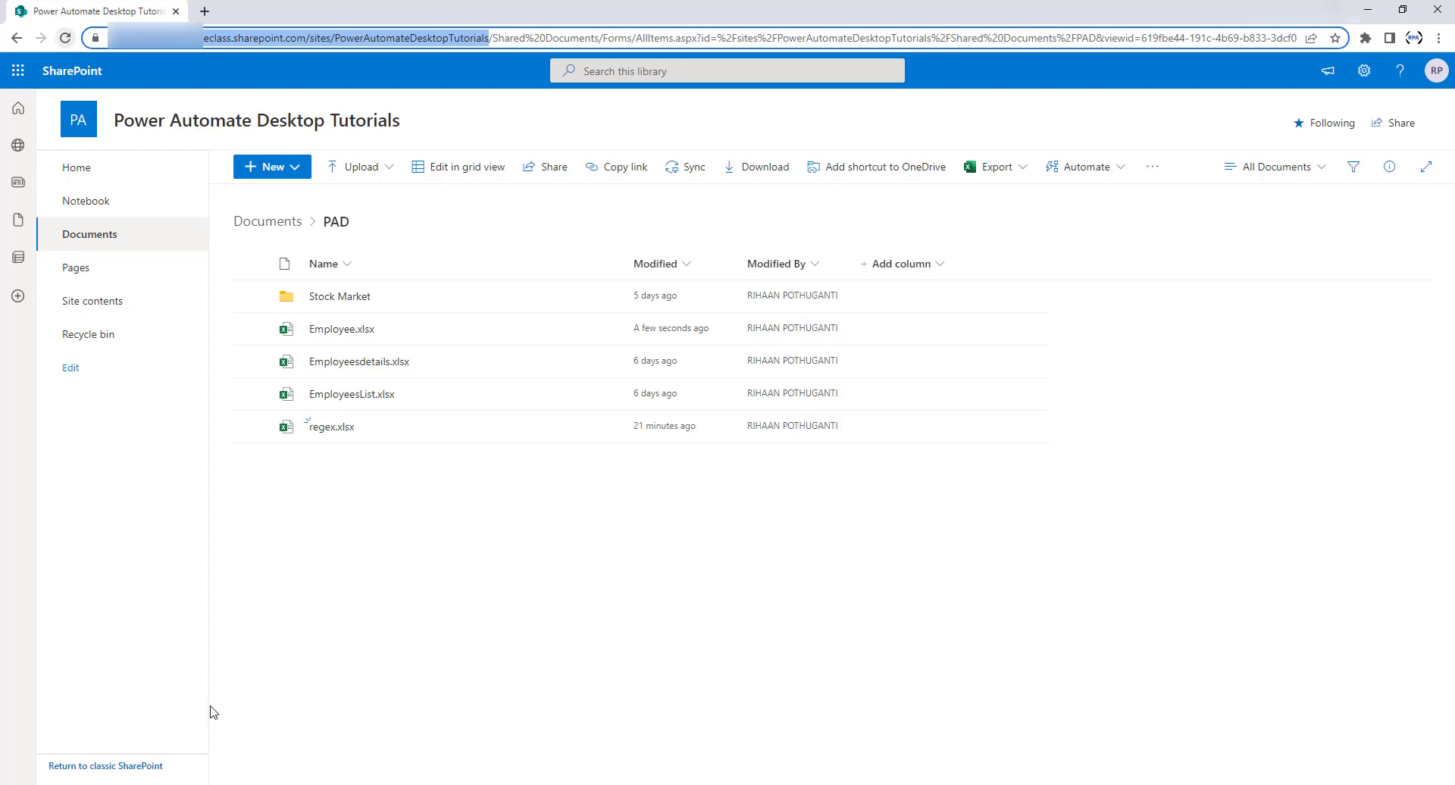
pyautogui.click(247, 732)
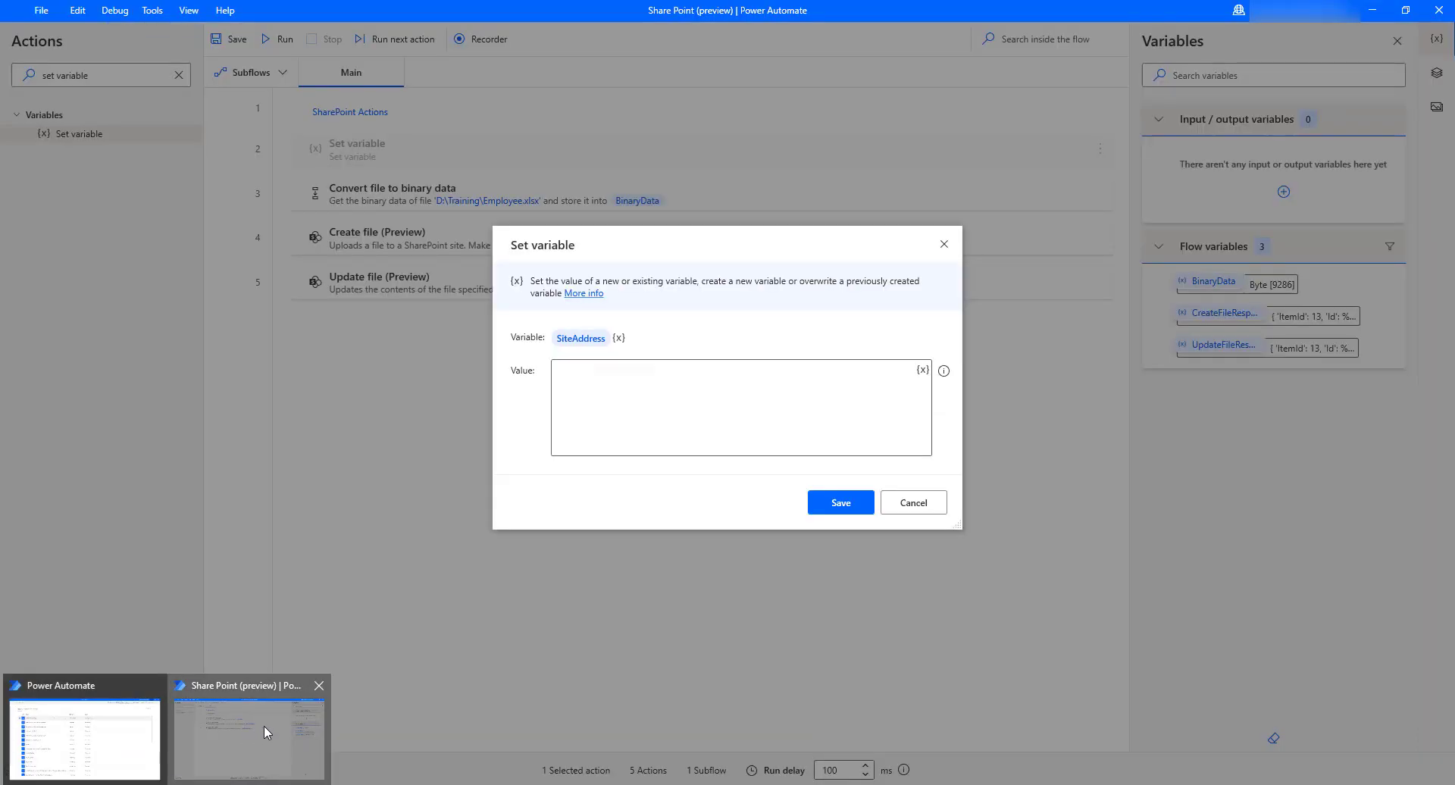
pyautogui.hotkey('ctrl', 'v')
pyautogui.click(848, 504)
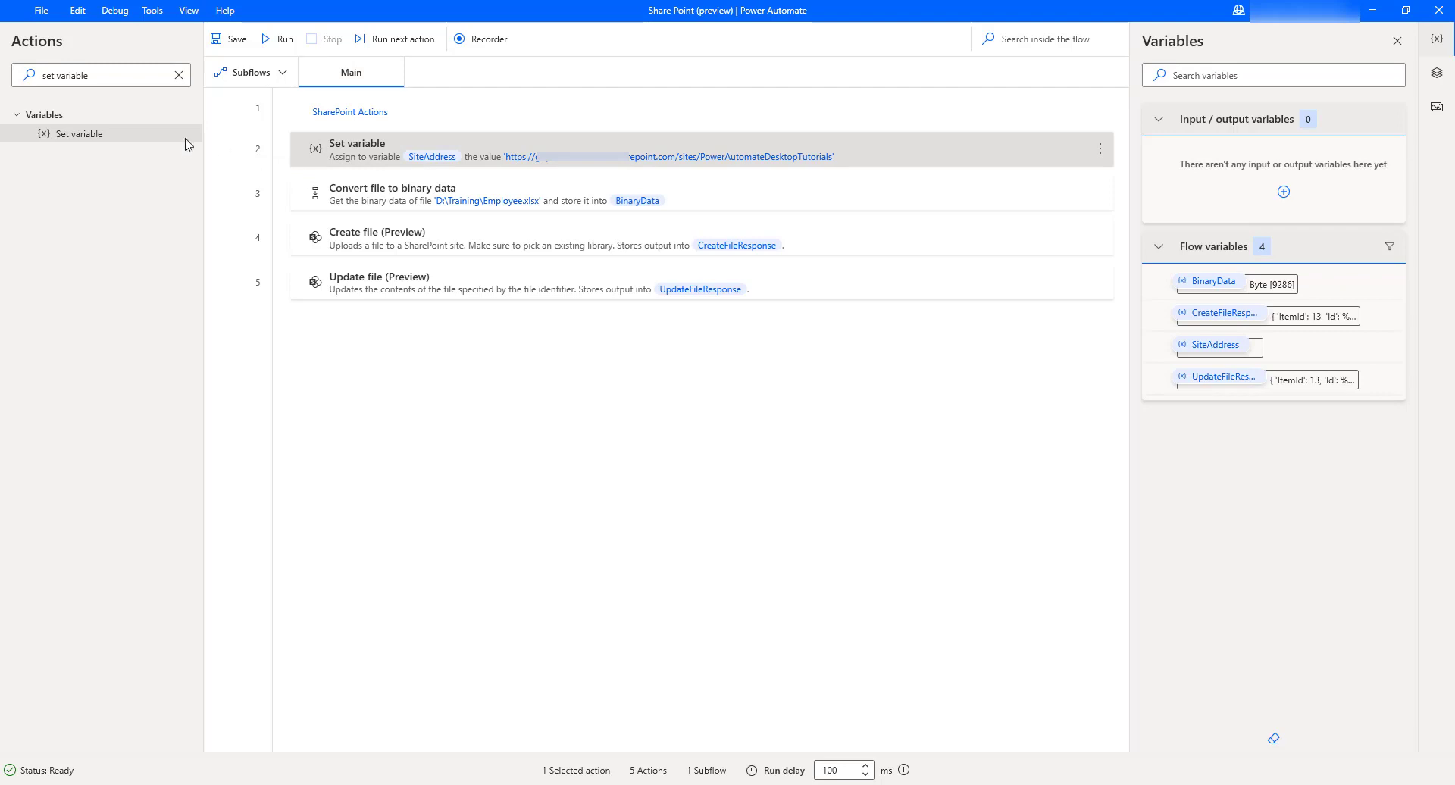
# Step: Add a SharePoint Delete file action at the end of the flow using the SiteAddress variable as site address, leaving the file identifier empty
pyautogui.click(180, 76)
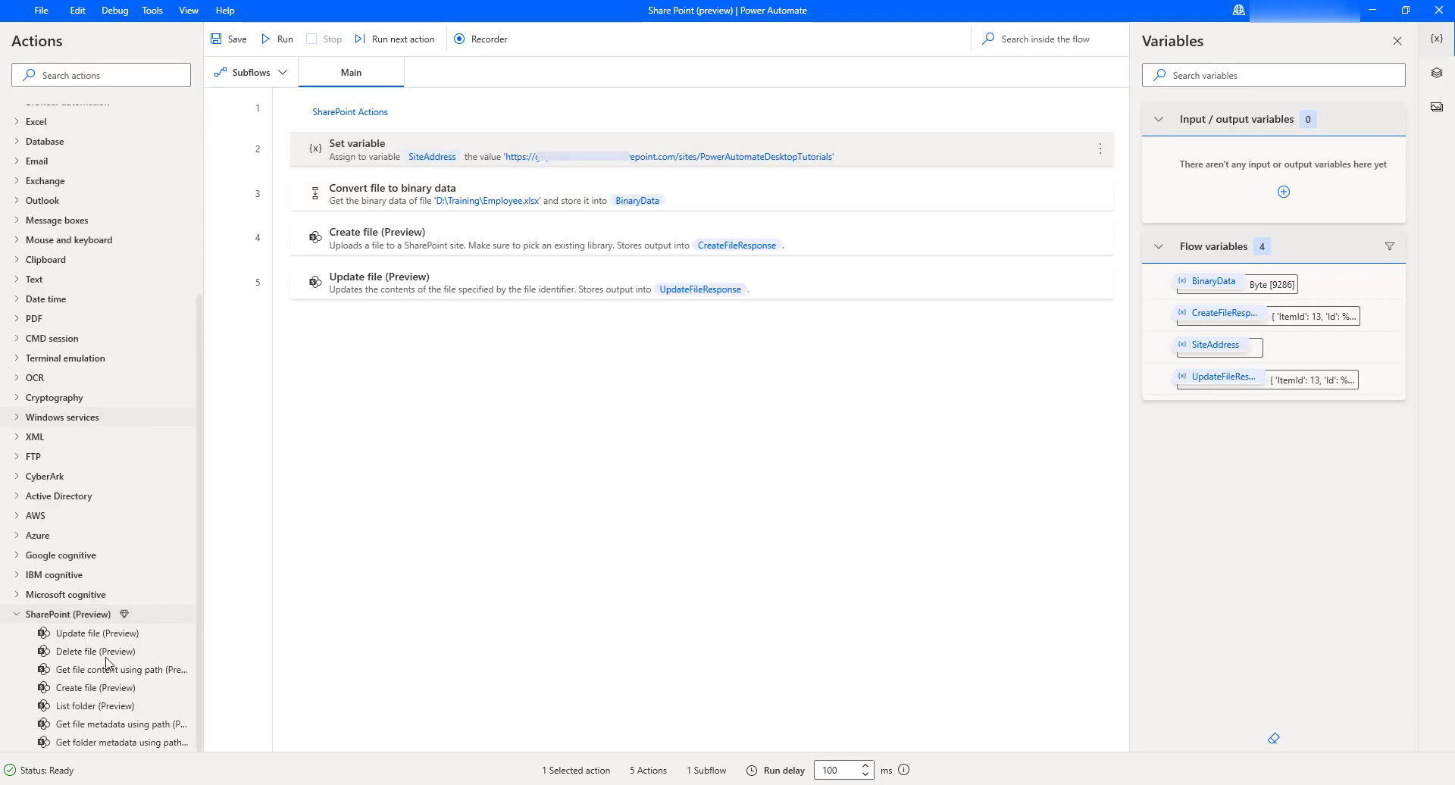
pyautogui.moveTo(108, 660); pyautogui.dragTo(397, 436)
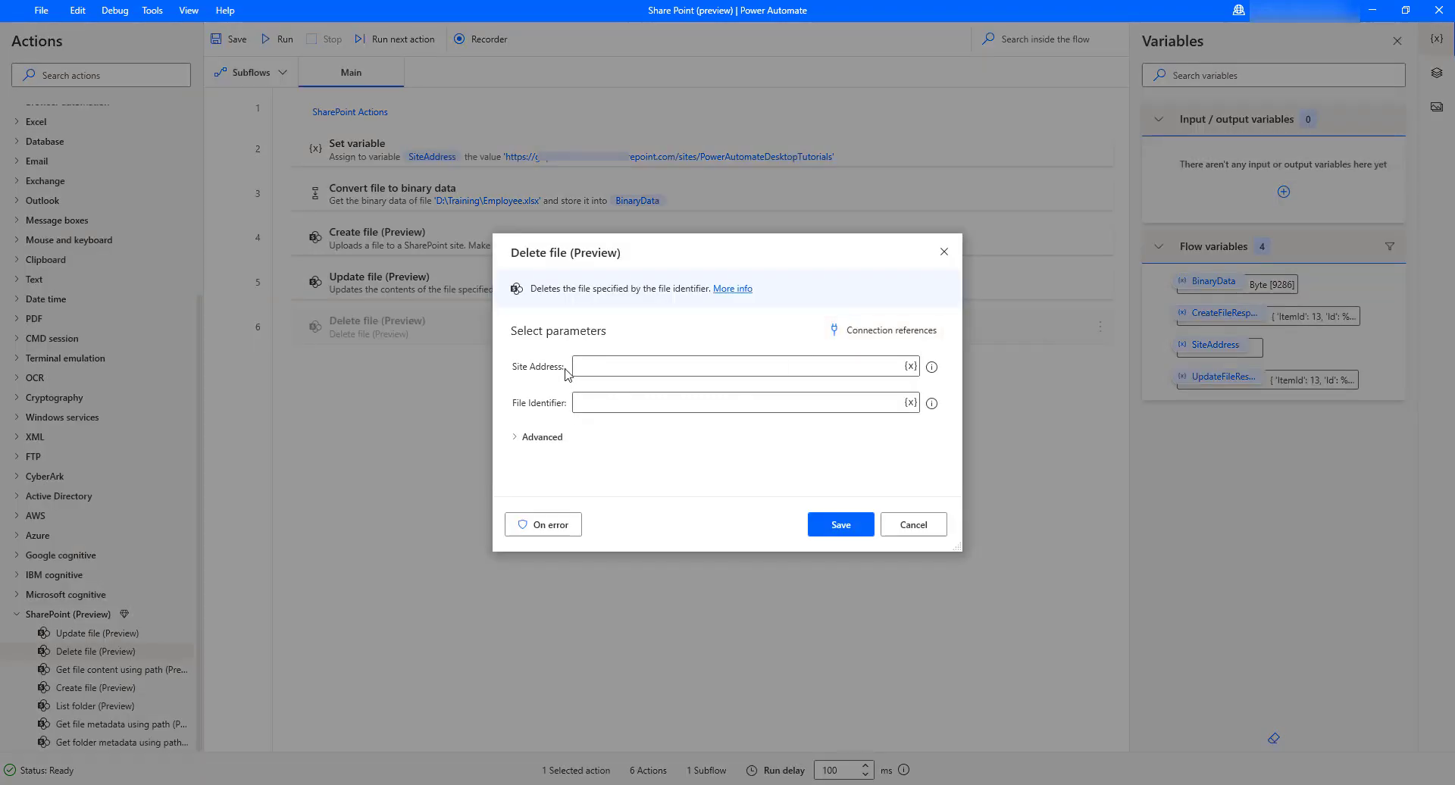
pyautogui.click(911, 366)
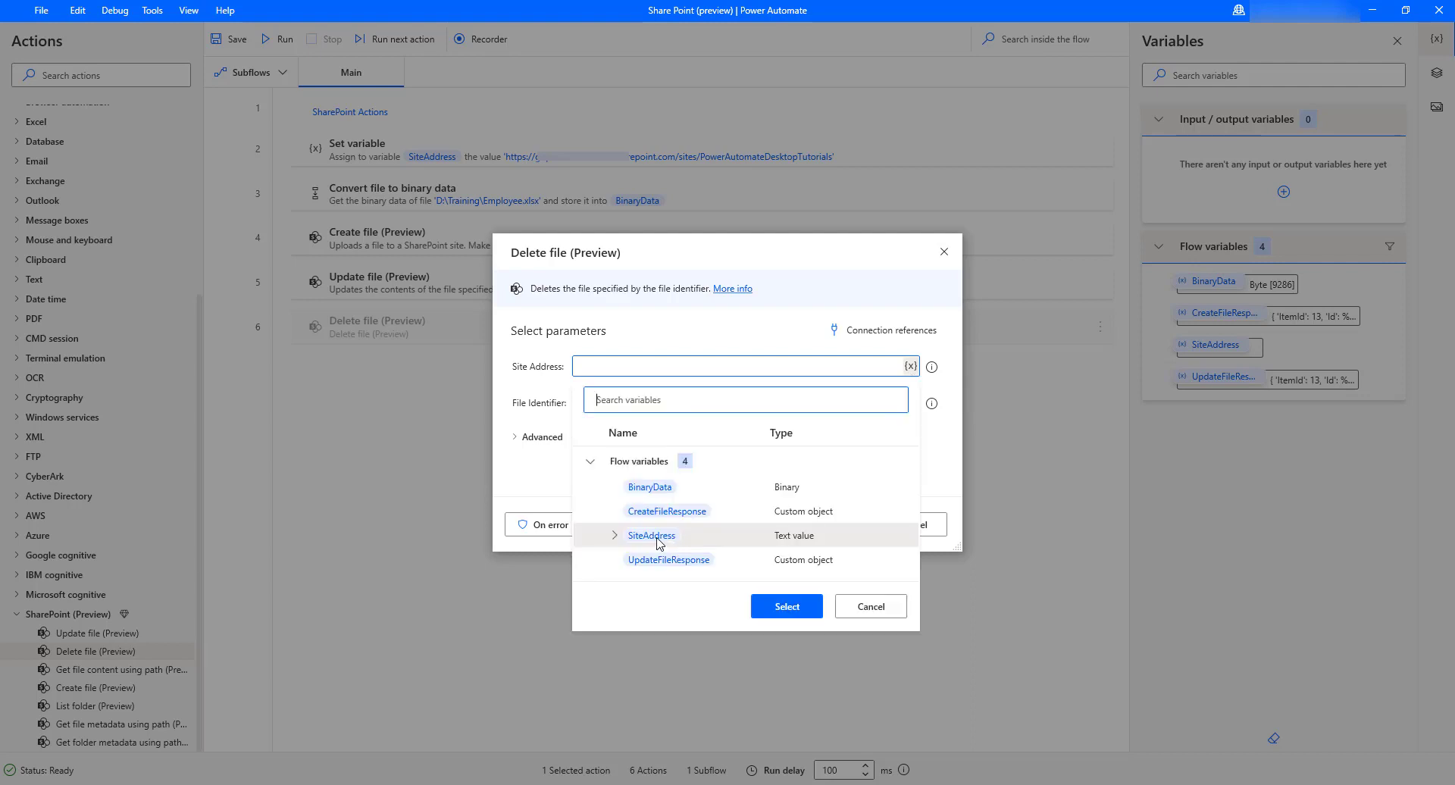
pyautogui.doubleClick(659, 540)
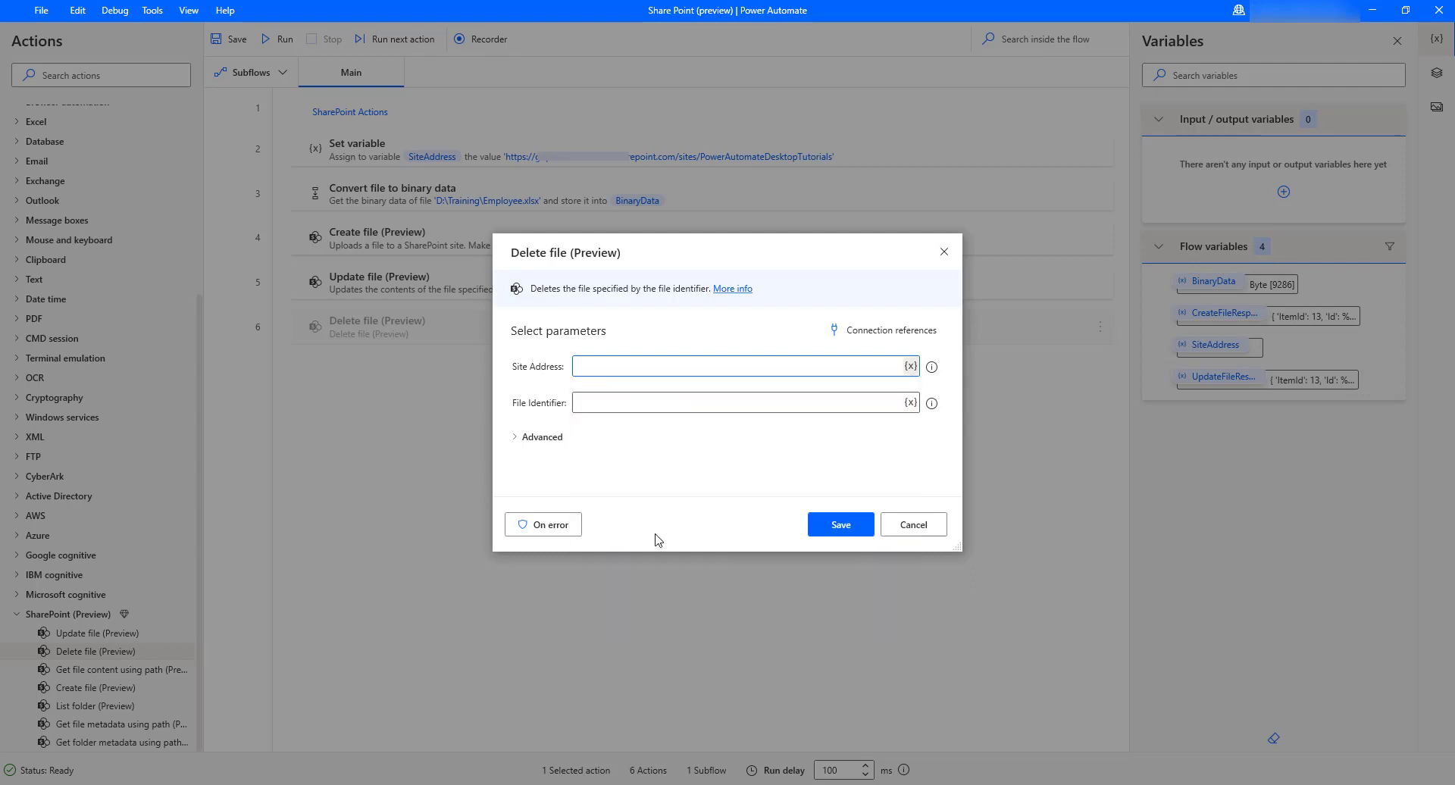
pyautogui.click(610, 404)
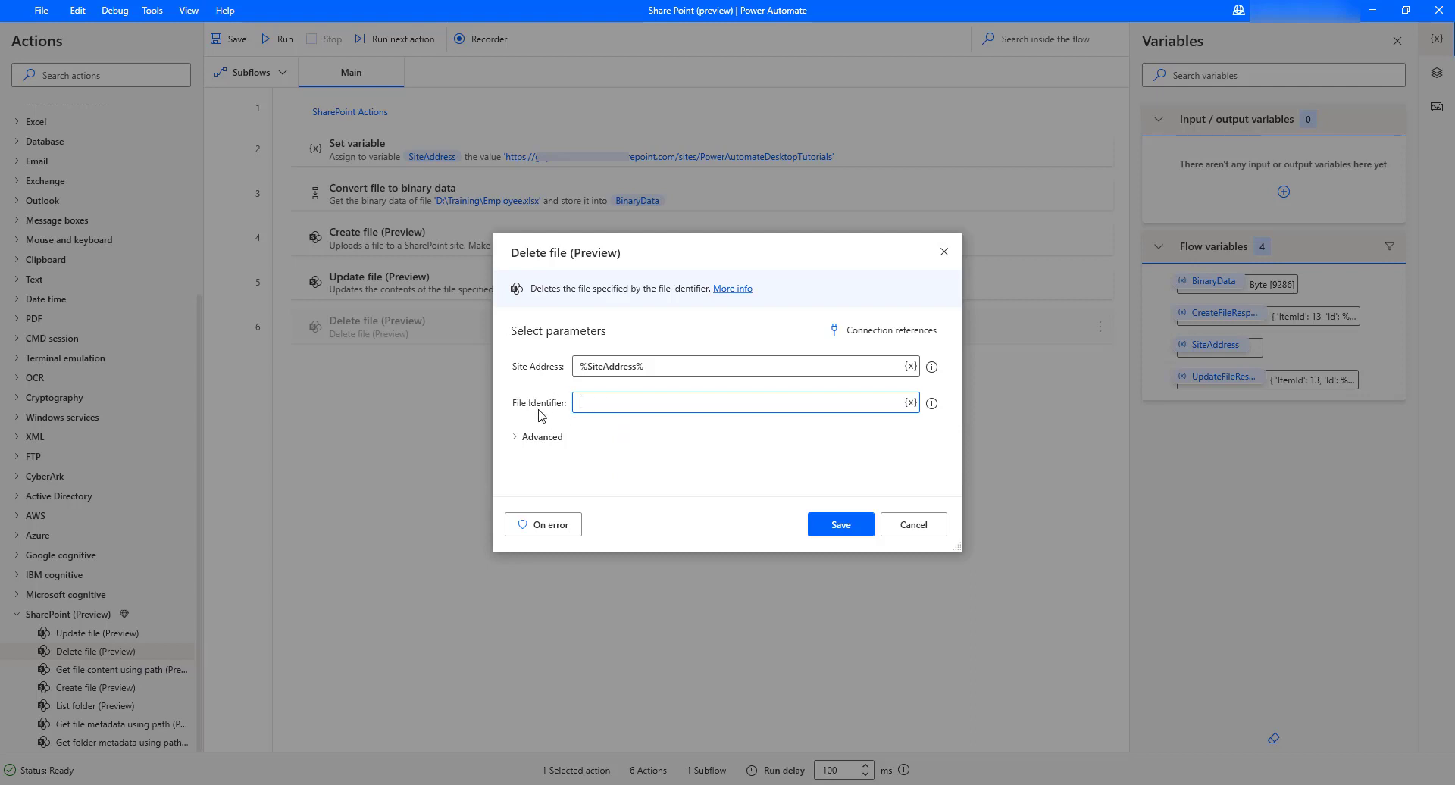
pyautogui.click(853, 533)
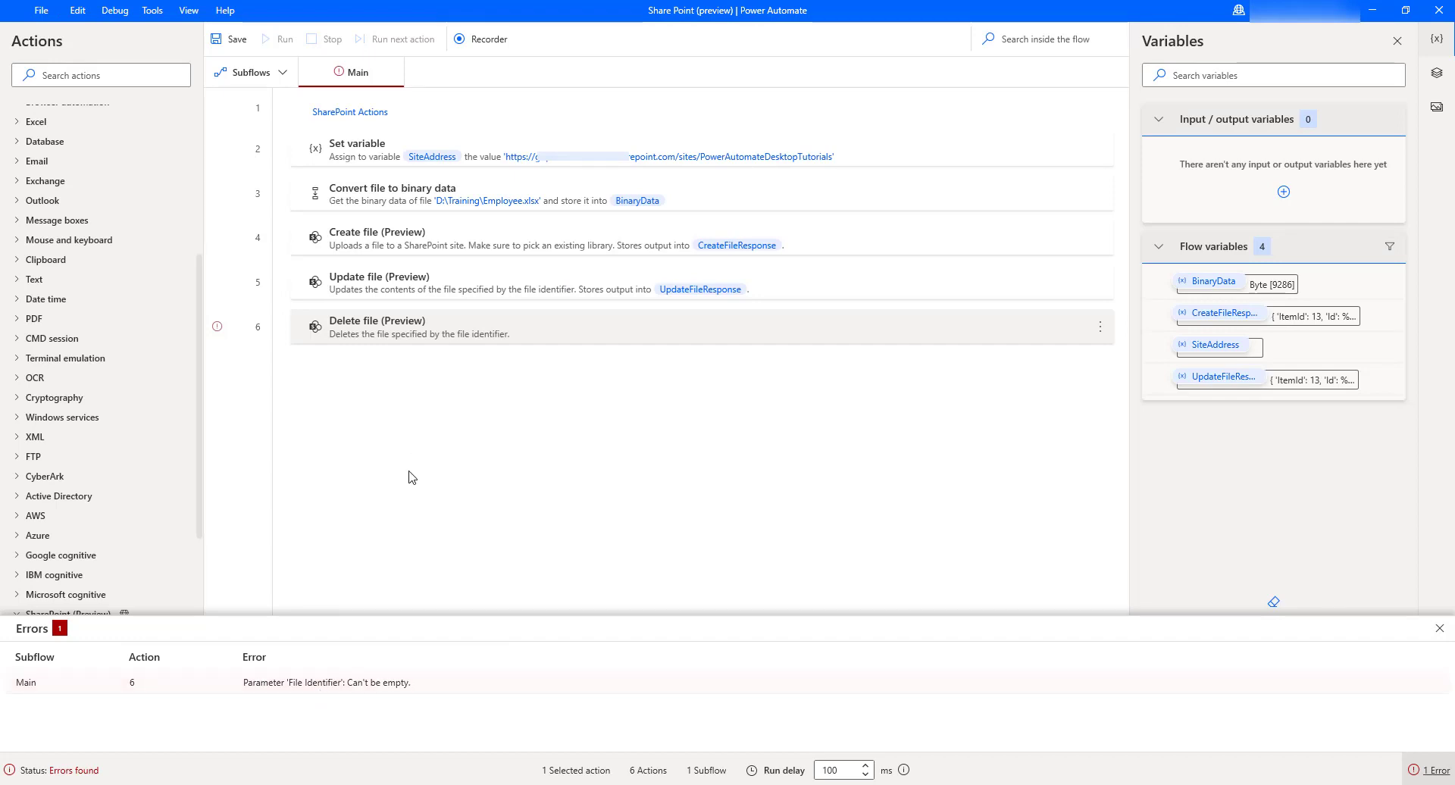
# Step: Add a Get file metadata using path action before Delete file, with site address SiteAddress and file path /shared documents/PAD/regex.xlsx
pyautogui.scroll(-2, 184, 523)
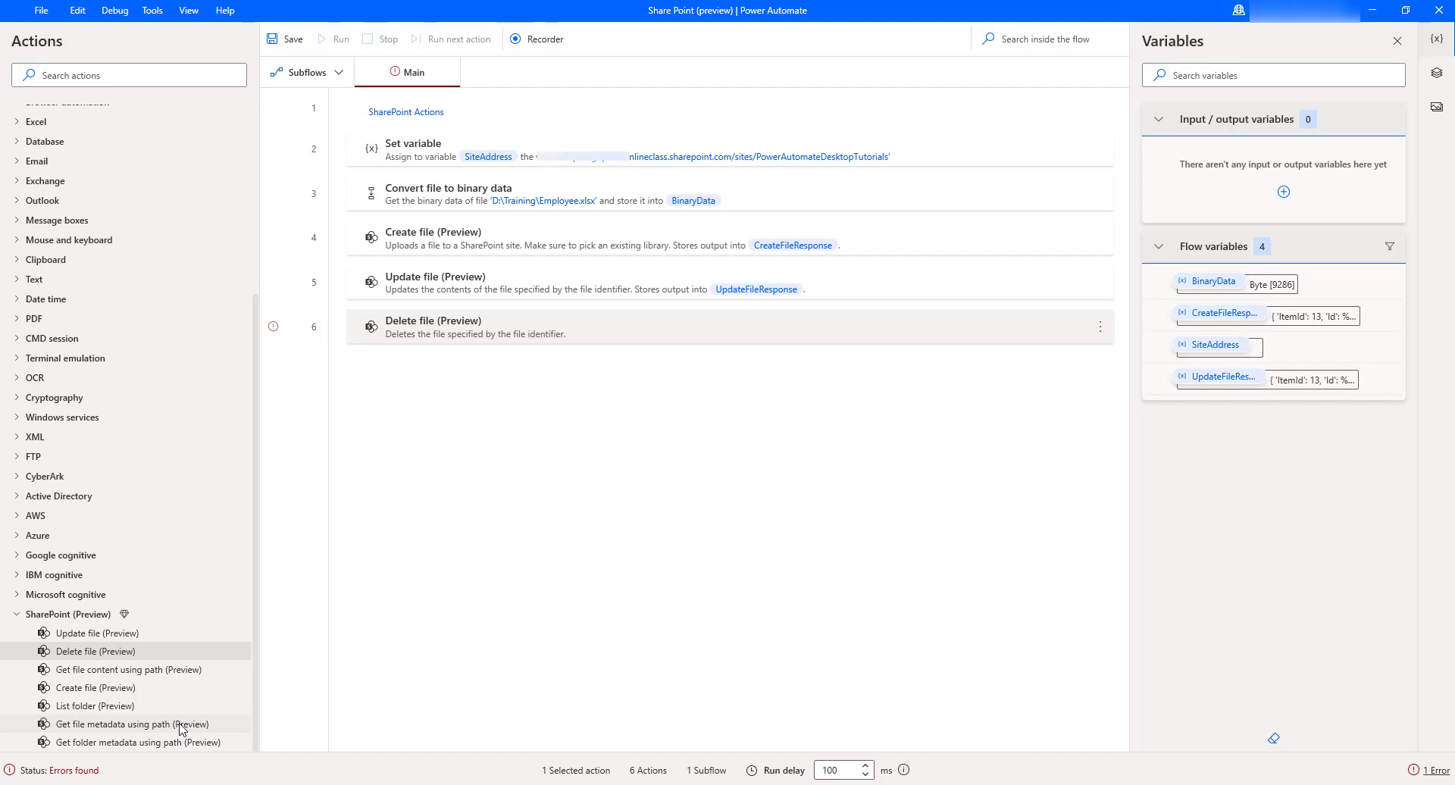
pyautogui.moveTo(182, 729); pyautogui.dragTo(489, 319)
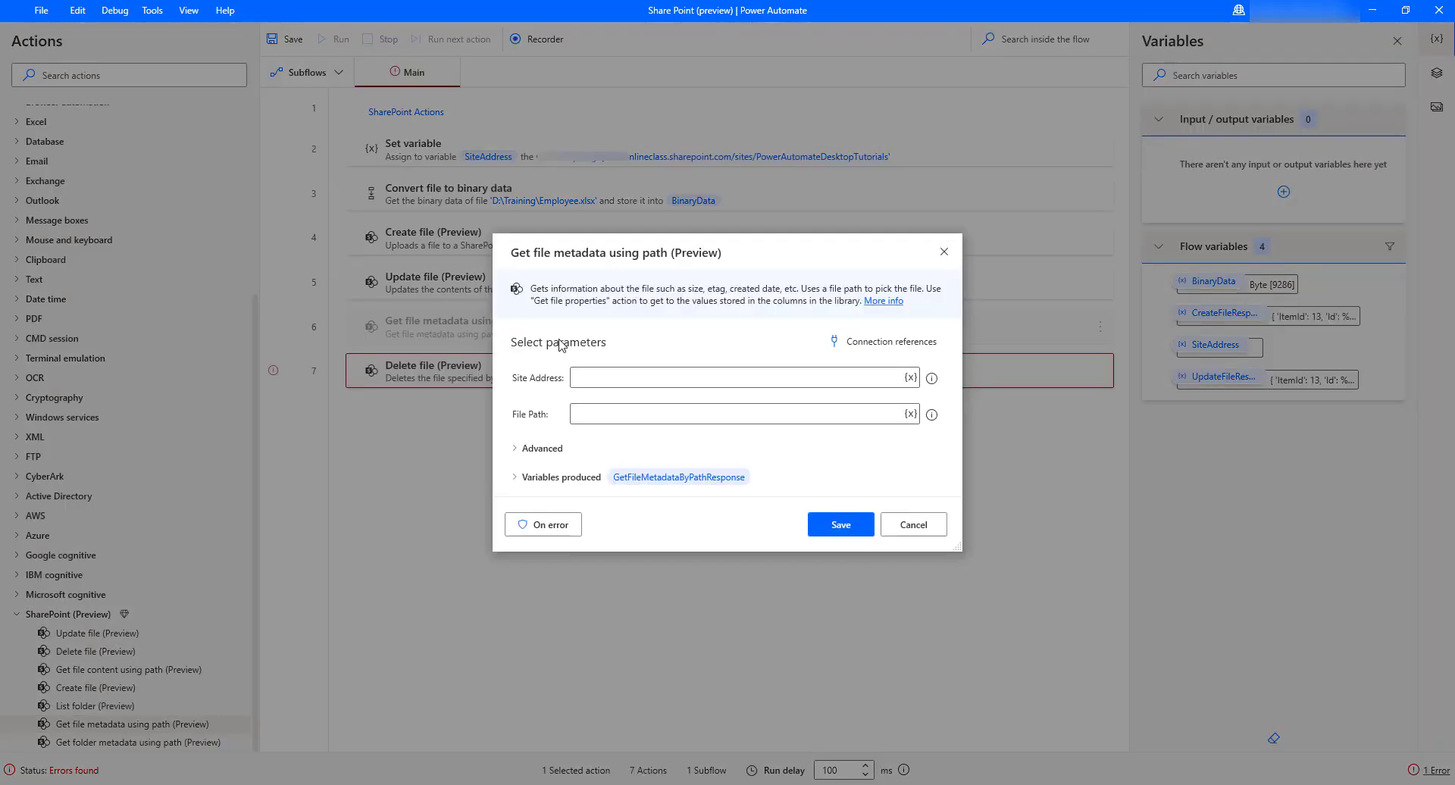
pyautogui.click(581, 381)
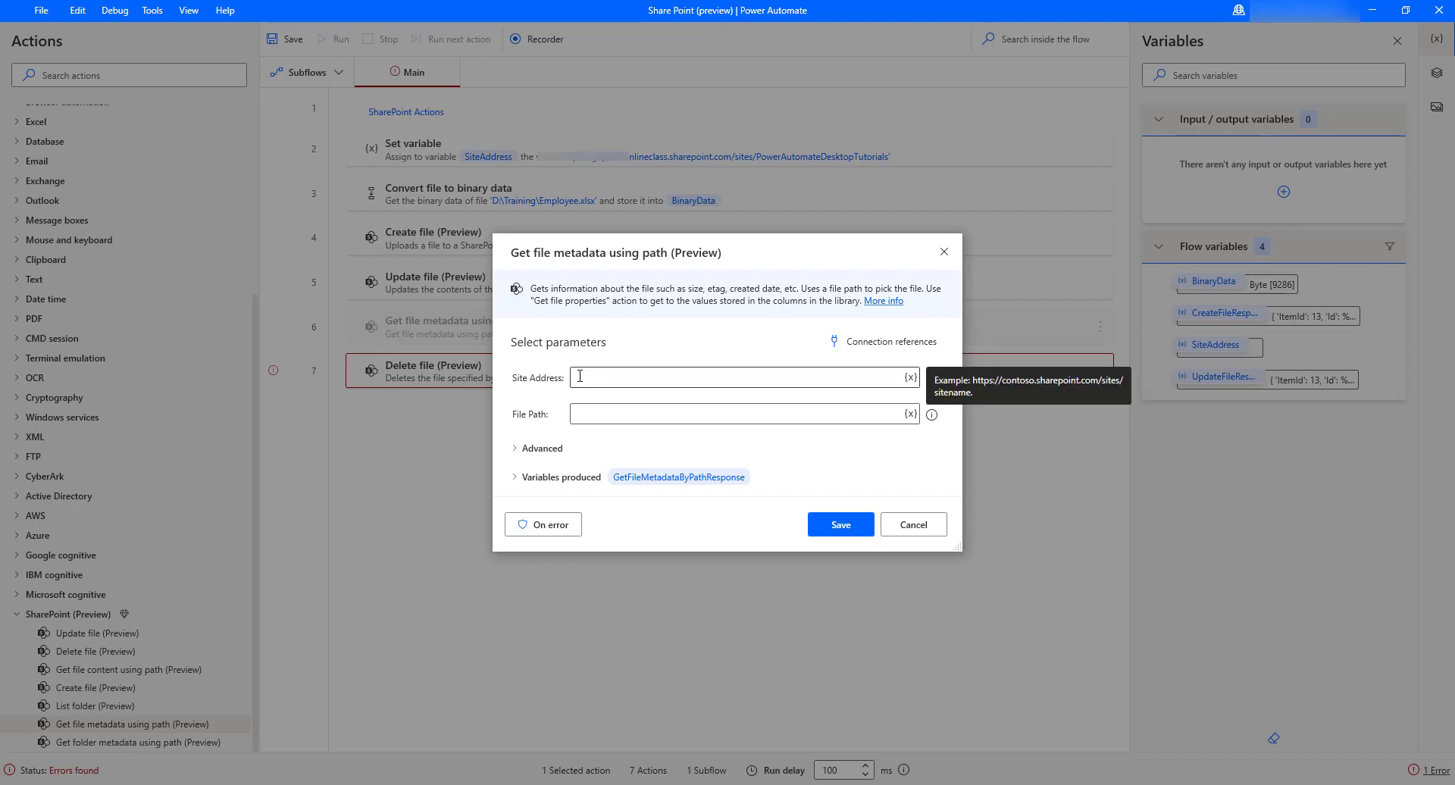
pyautogui.click(912, 378)
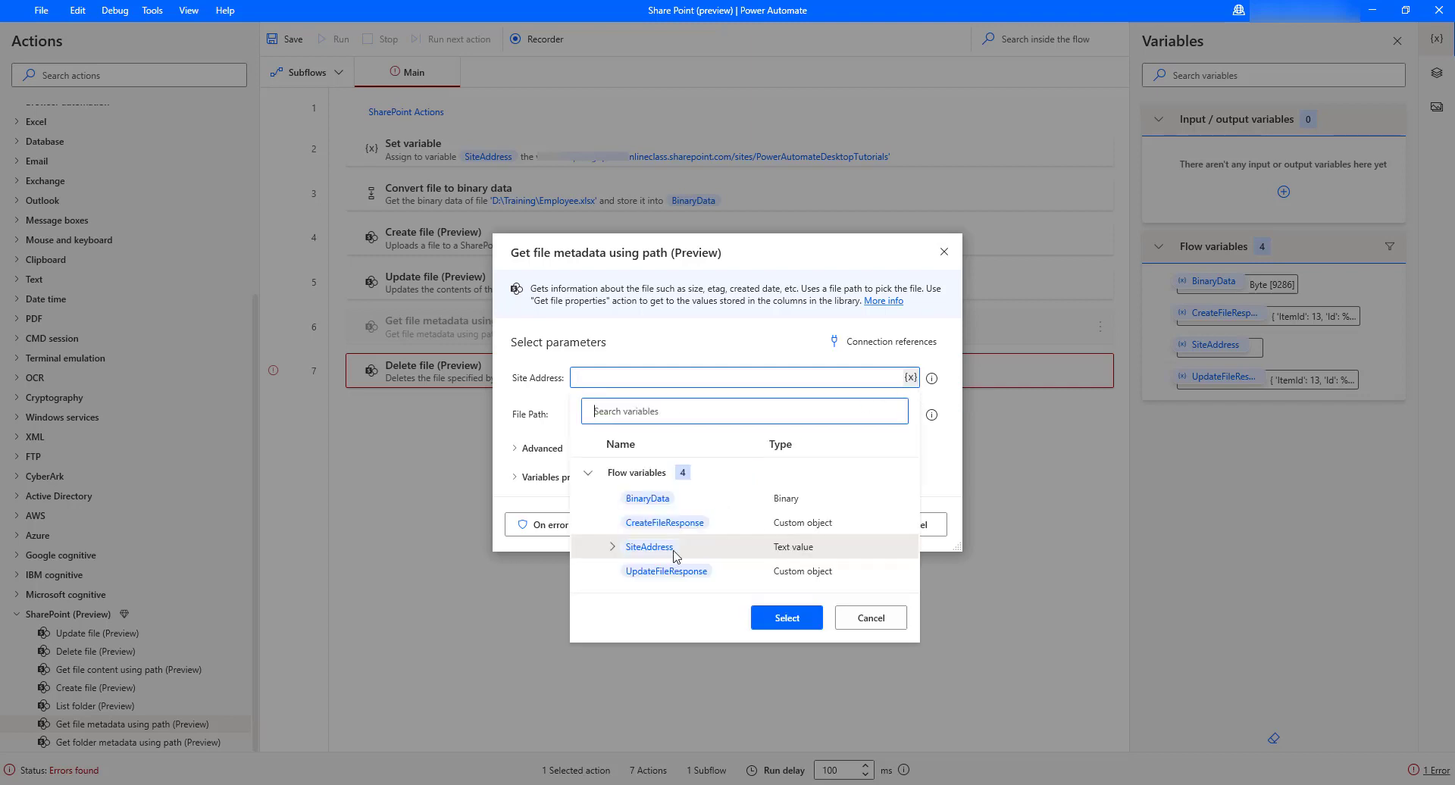
pyautogui.doubleClick(650, 547)
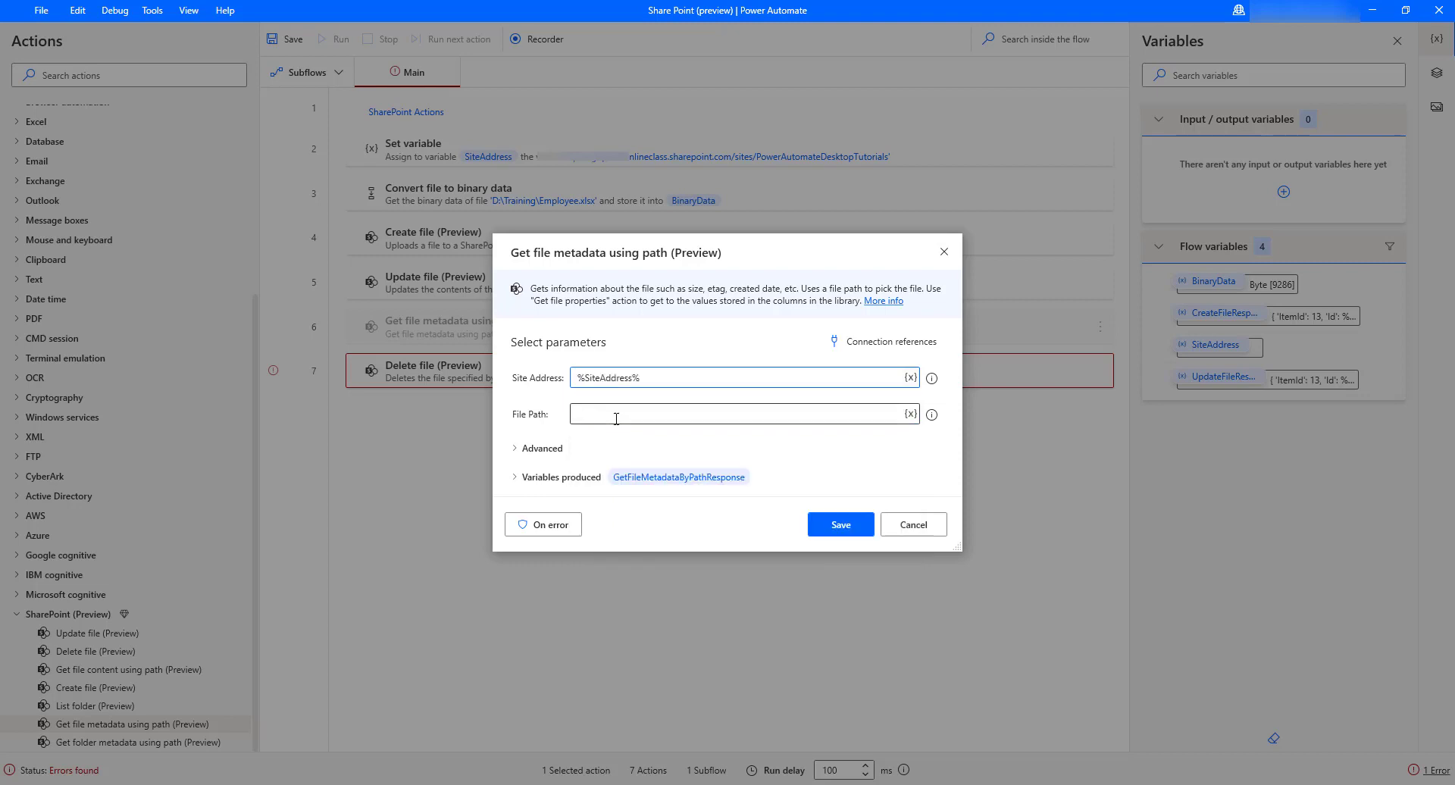
pyautogui.click(616, 415)
pyautogui.write('/shared doc')
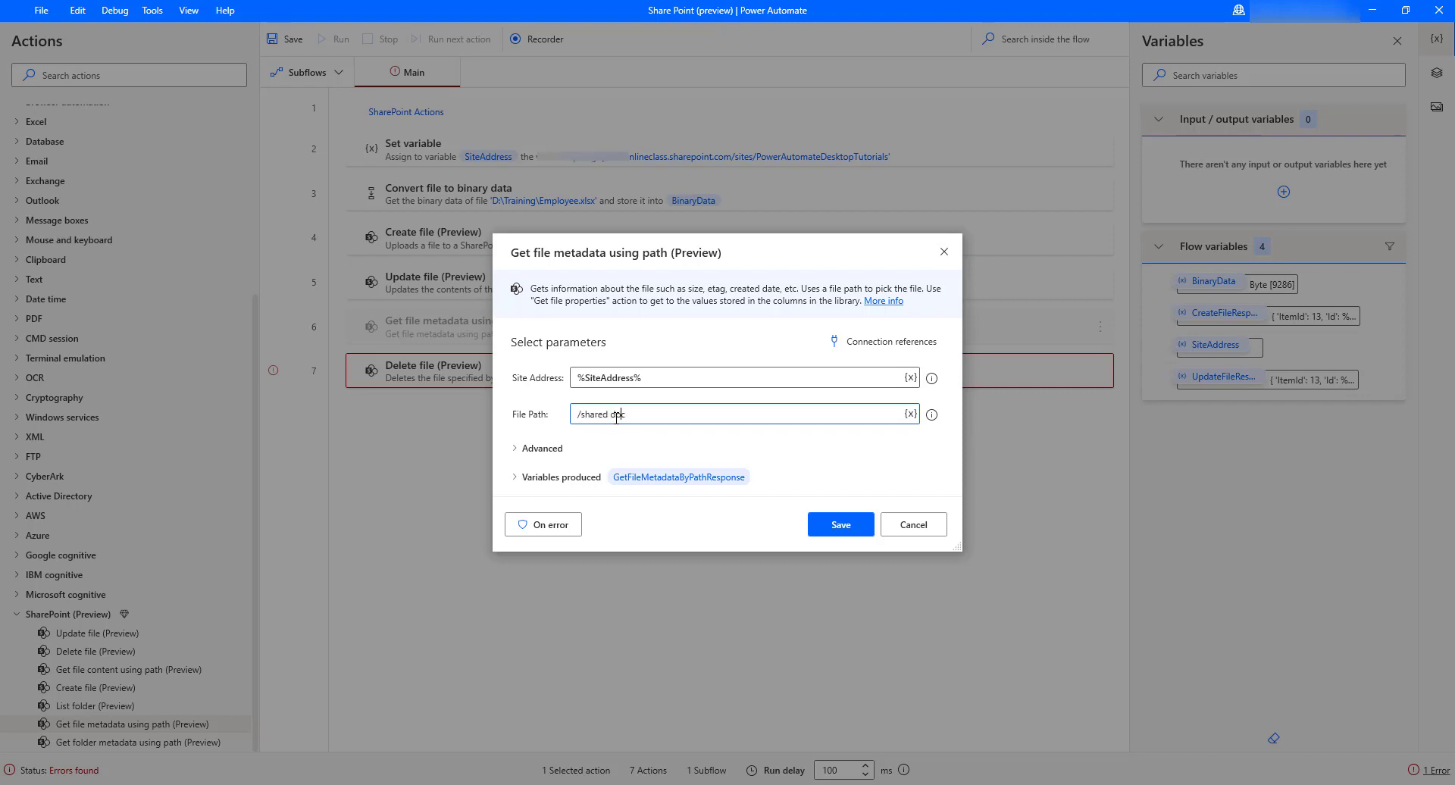
pyautogui.write('uments/PAD/regex.xlsx')
pyautogui.click(841, 523)
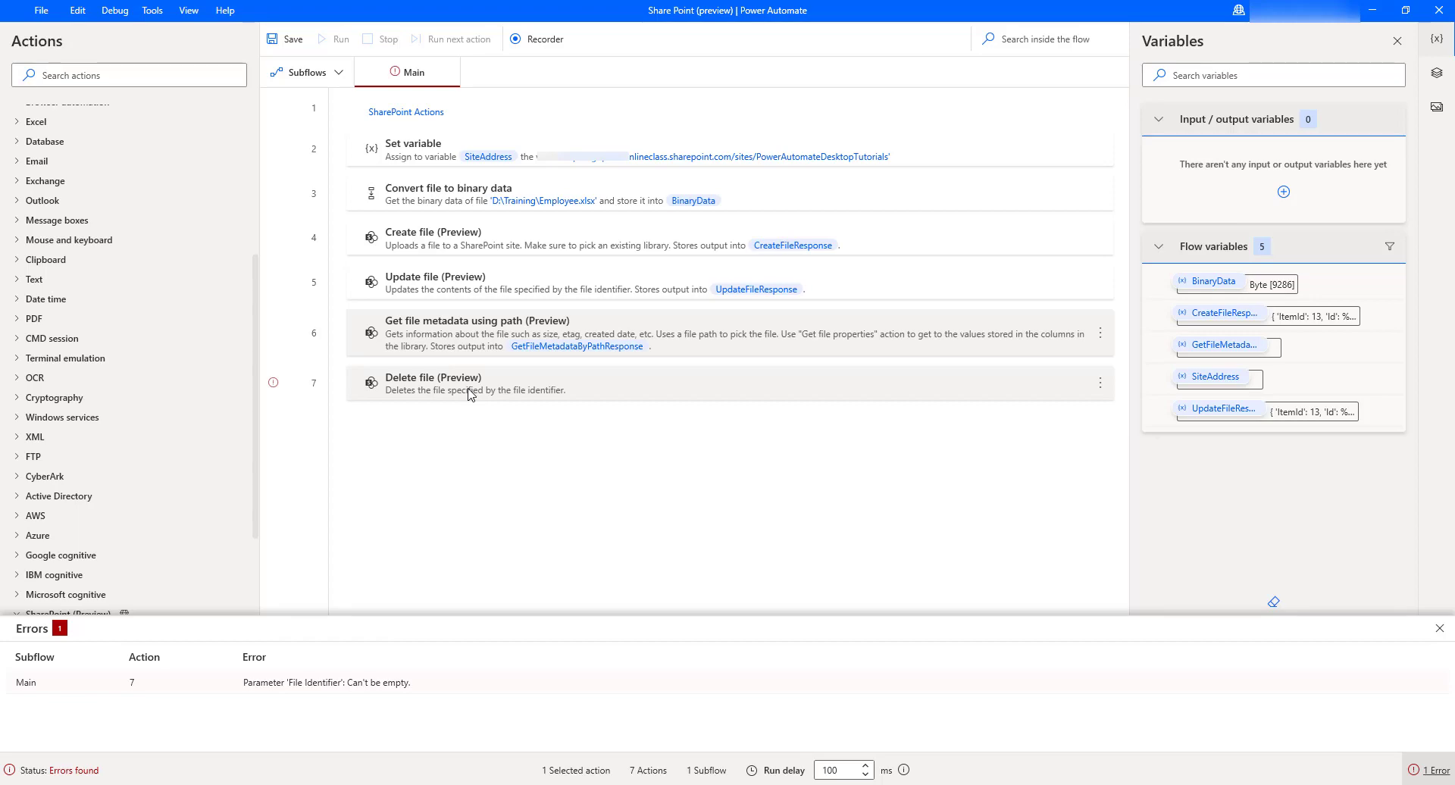
# Step: Set the Delete file action's file identifier to %GetFileMetadataByPathResponse['Id']% and save the action
pyautogui.doubleClick(471, 394)
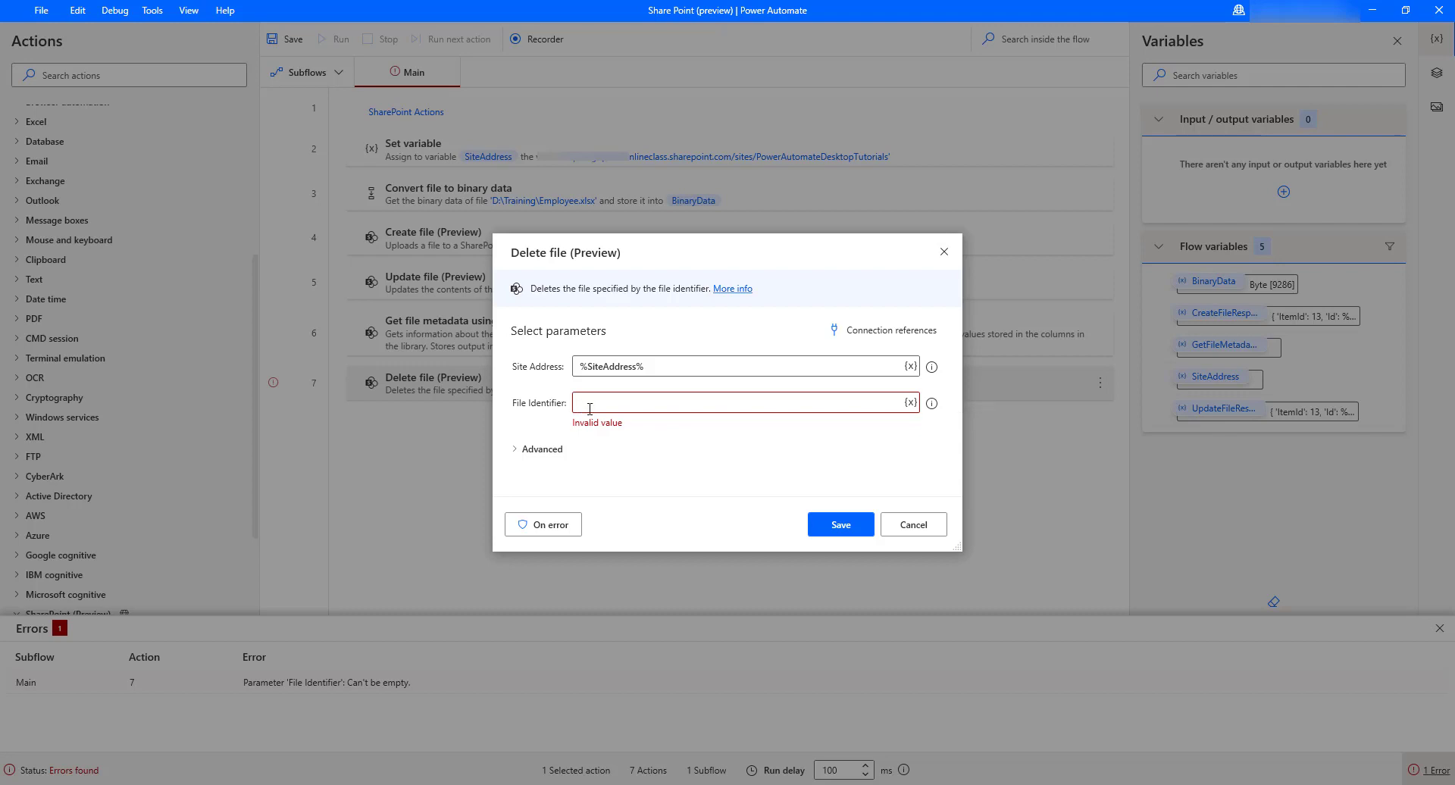
pyautogui.click(910, 404)
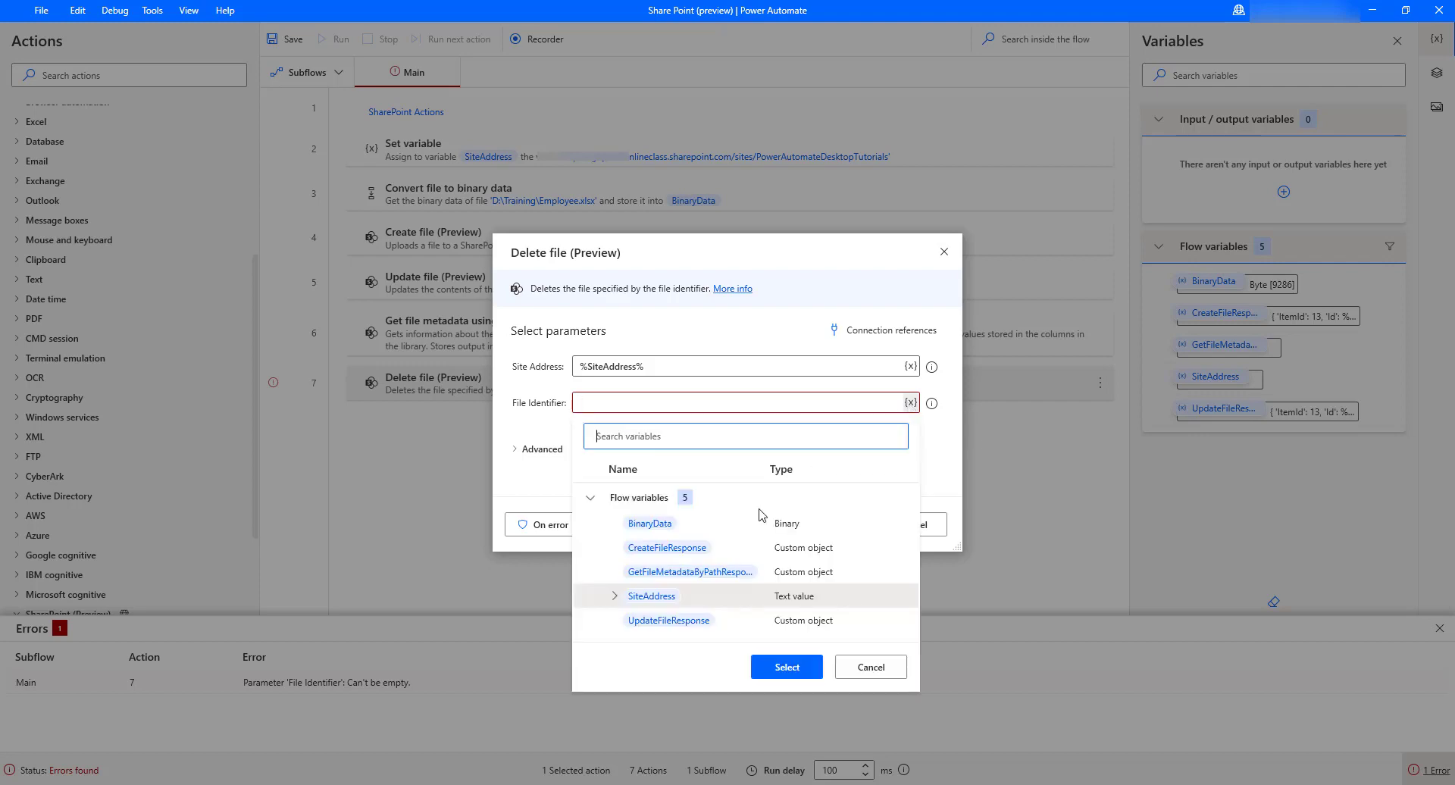
pyautogui.doubleClick(697, 573)
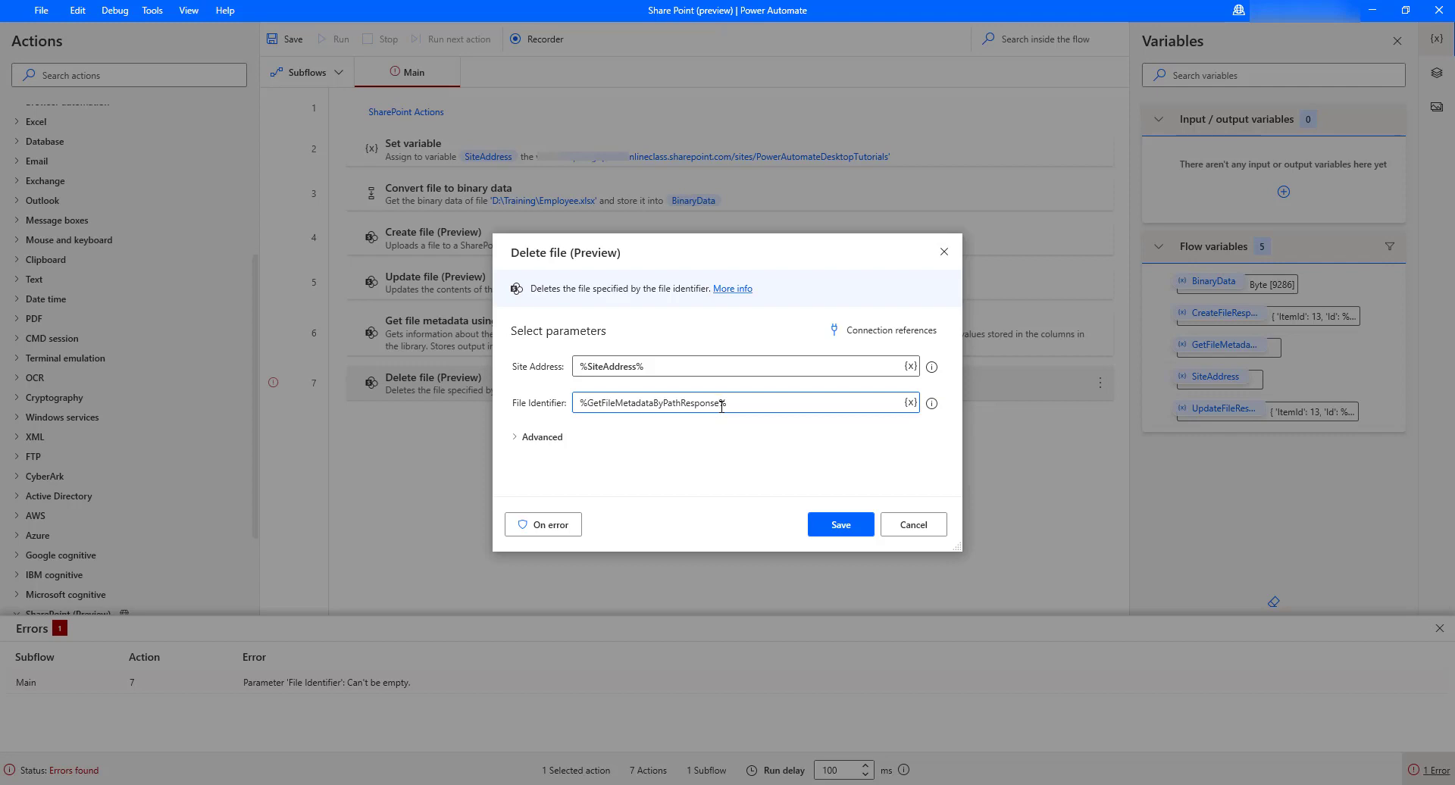
pyautogui.click(721, 403)
pyautogui.write('.')
pyautogui.write('Id')
pyautogui.write("']")
pyautogui.click(841, 524)
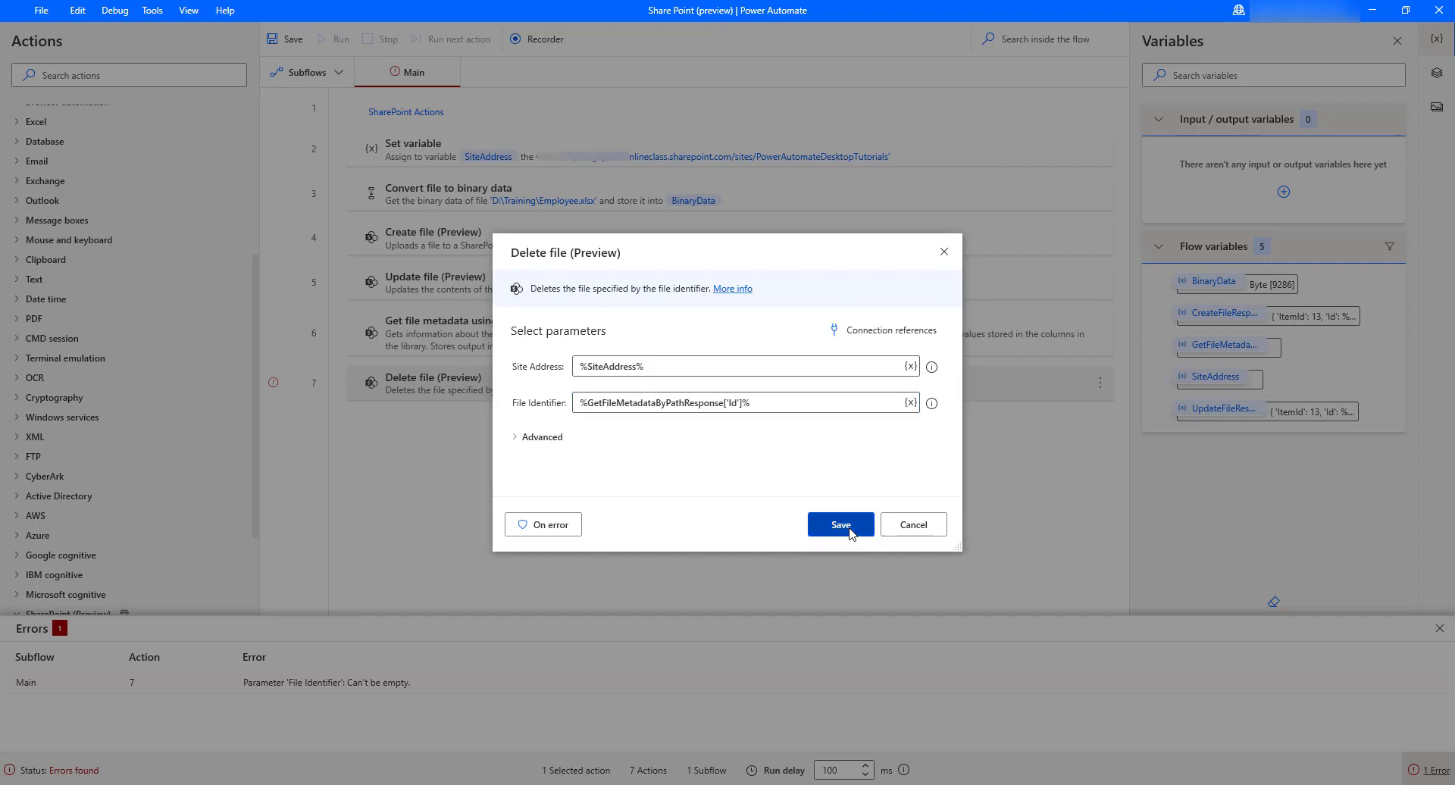
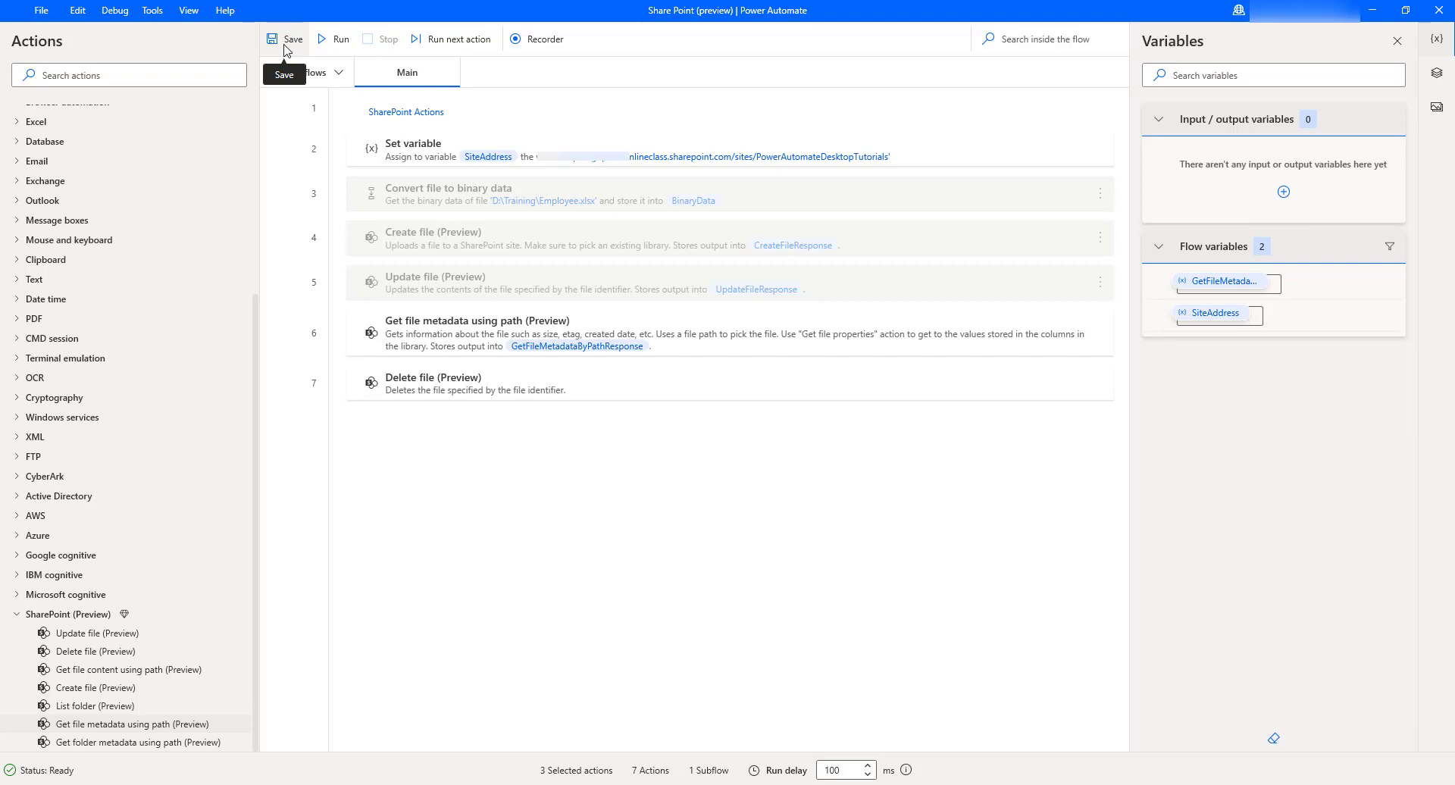
# Step: Save and run the flow, and refresh the PAD folder in SharePoint to check whether regex.xlsx is deleted
pyautogui.click(285, 39)
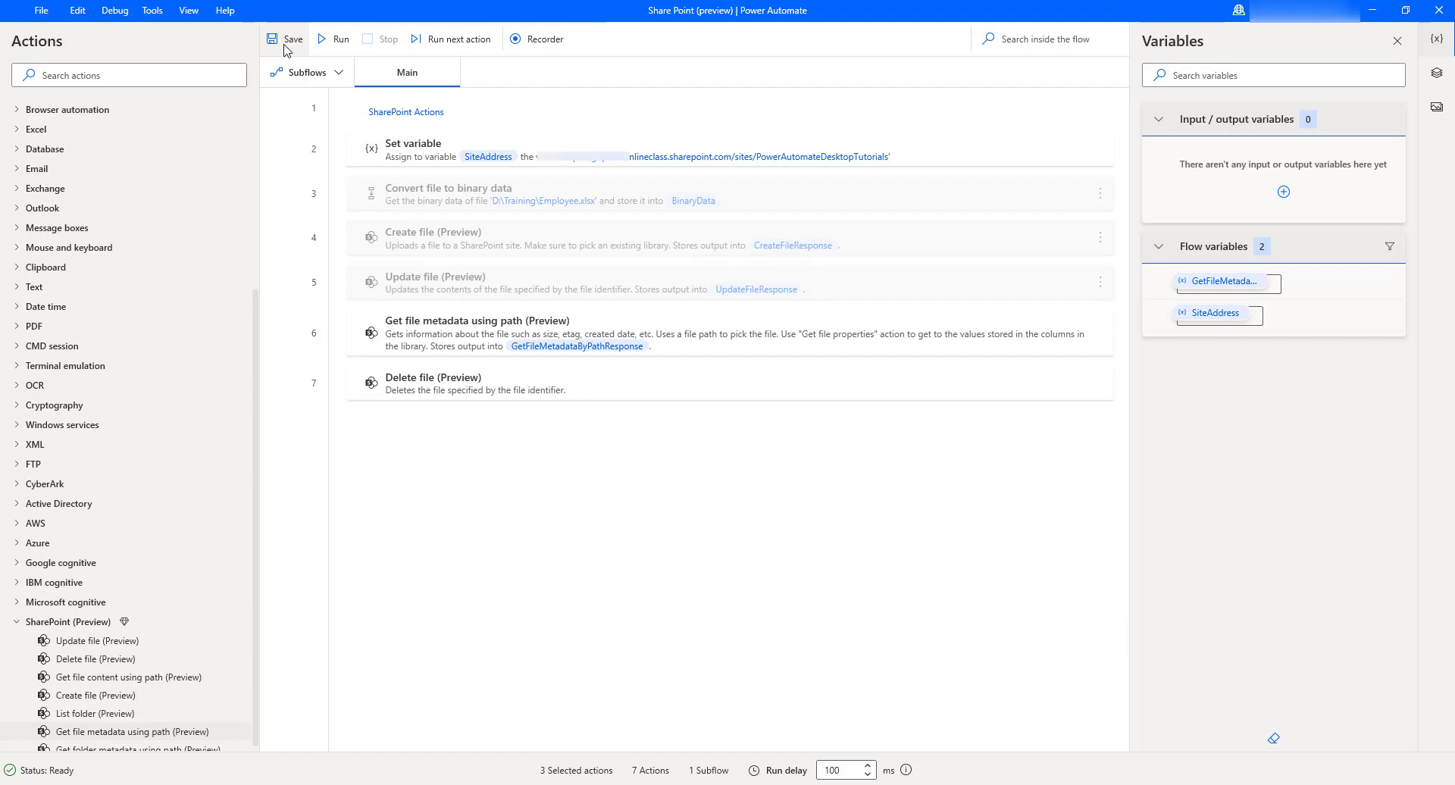
pyautogui.click(334, 39)
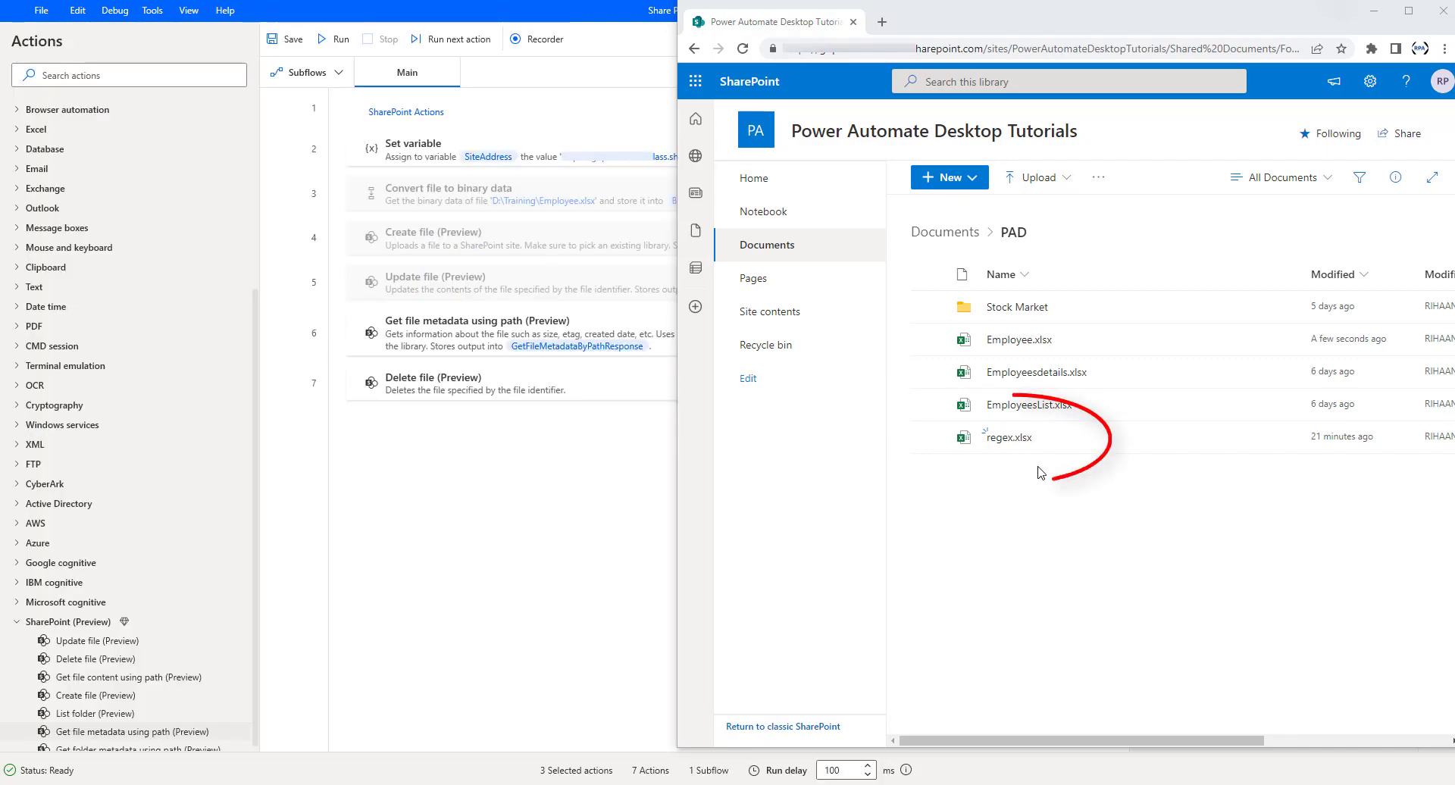
pyautogui.click(742, 50)
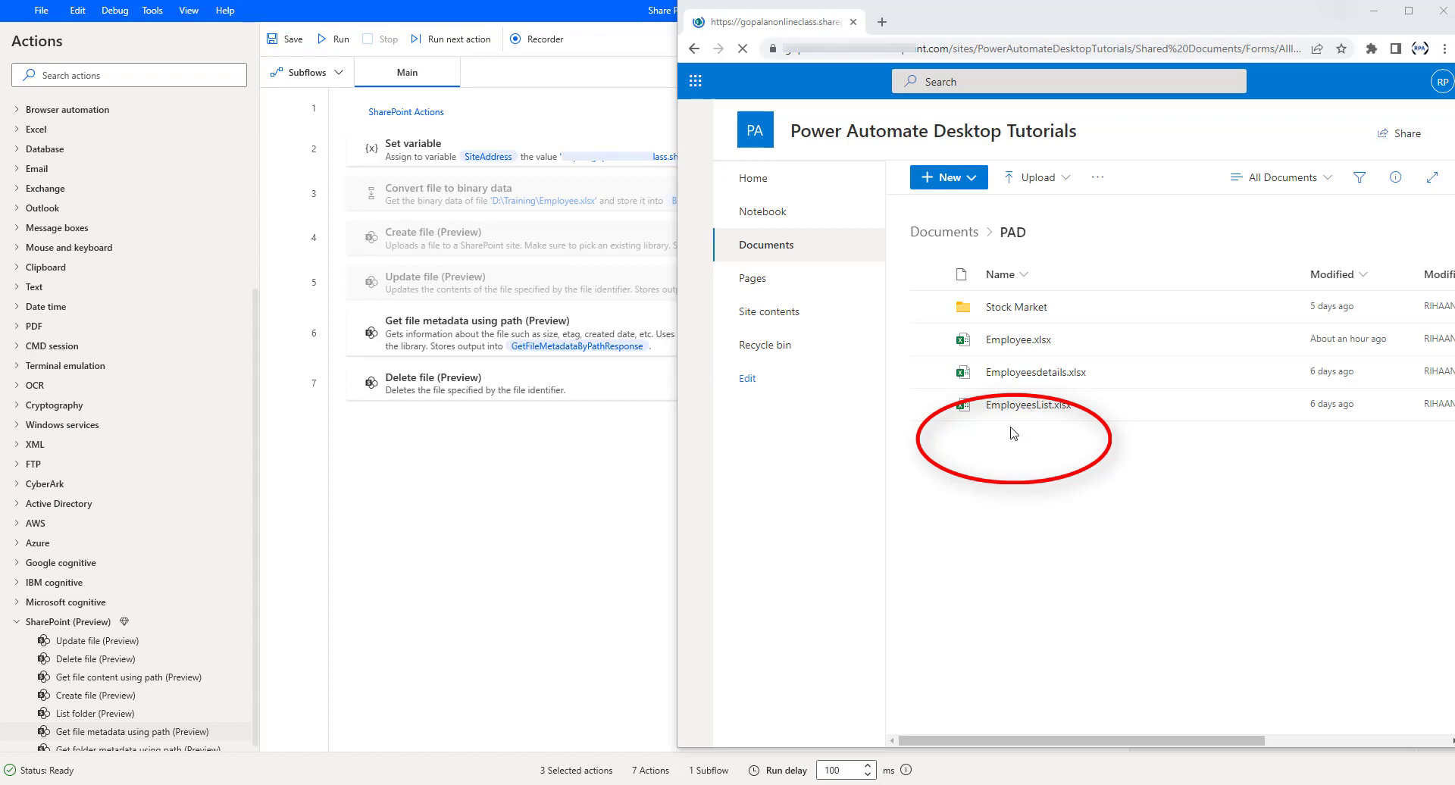
pyautogui.click(490, 484)
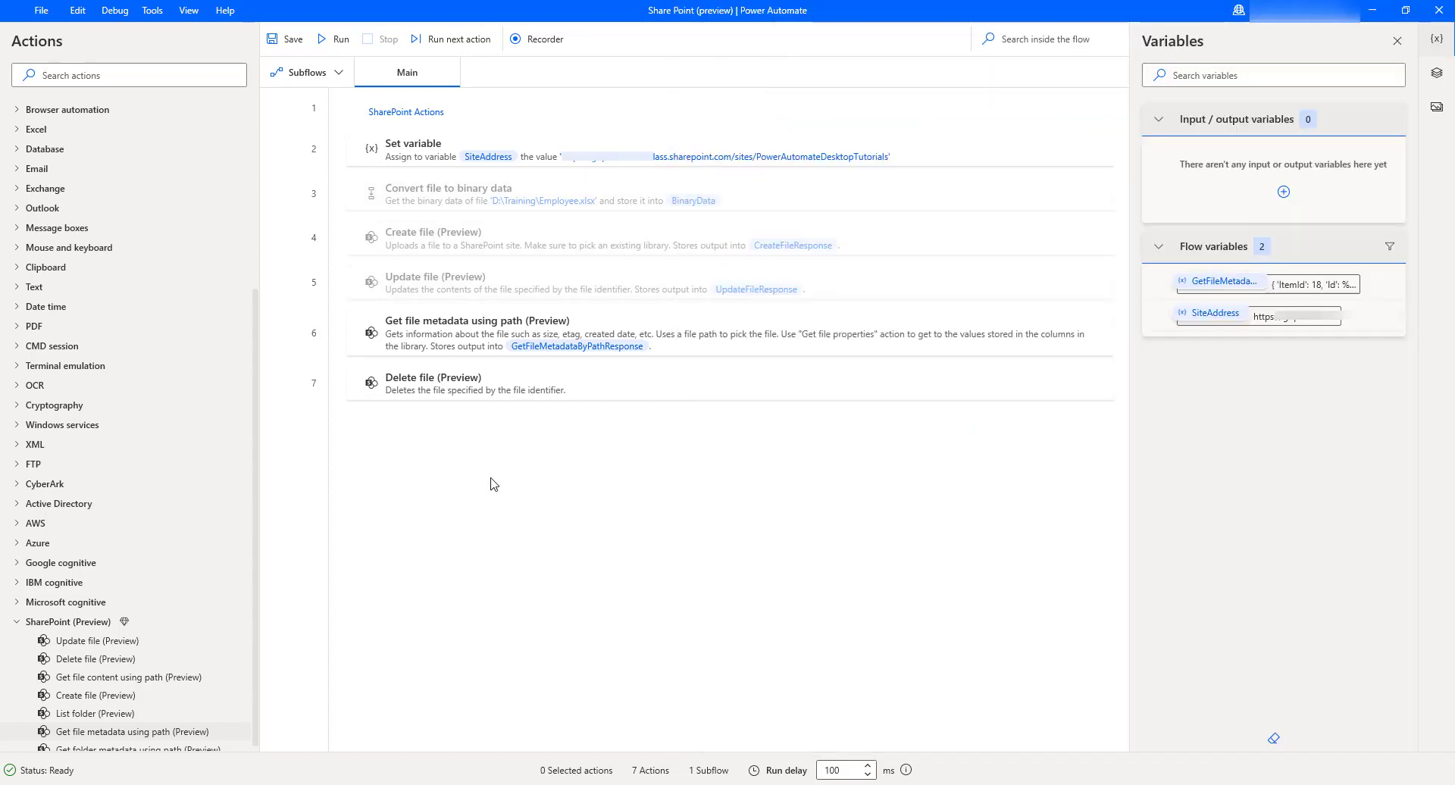